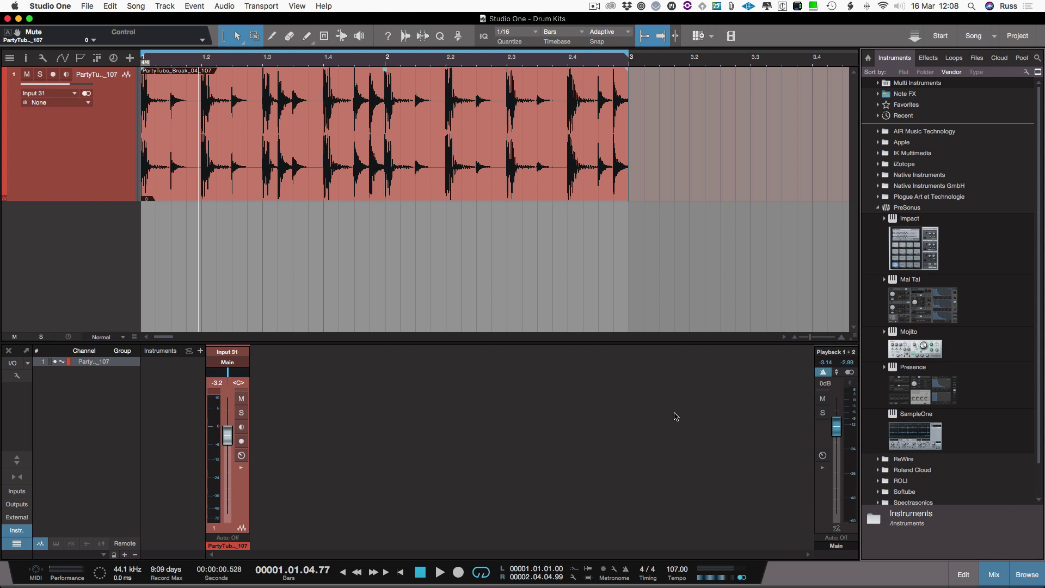
# - Preview the drum loop and add an Impact drum instrument on a new track
pyautogui.press('space')
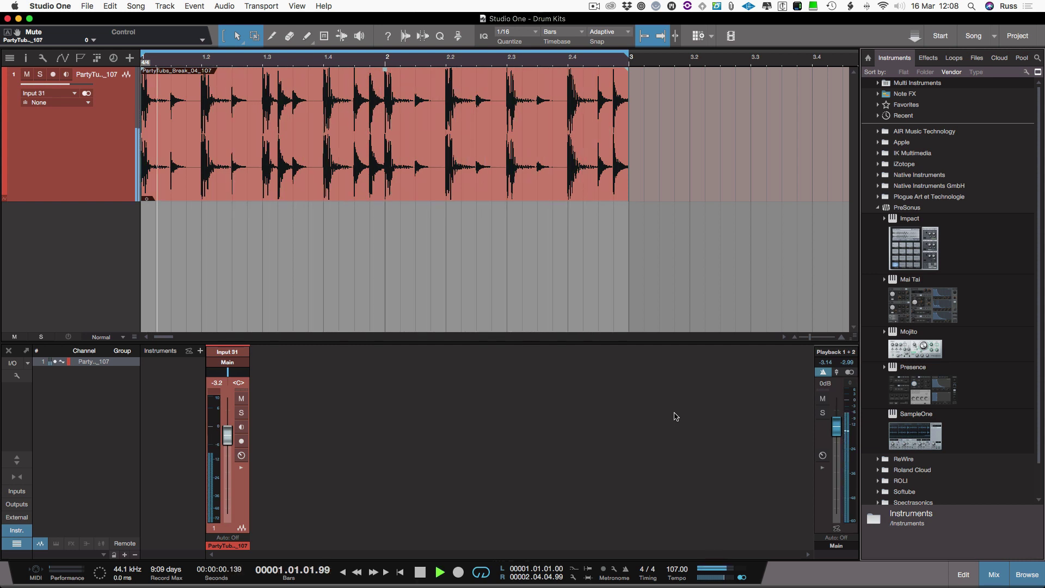
pyautogui.press('space')
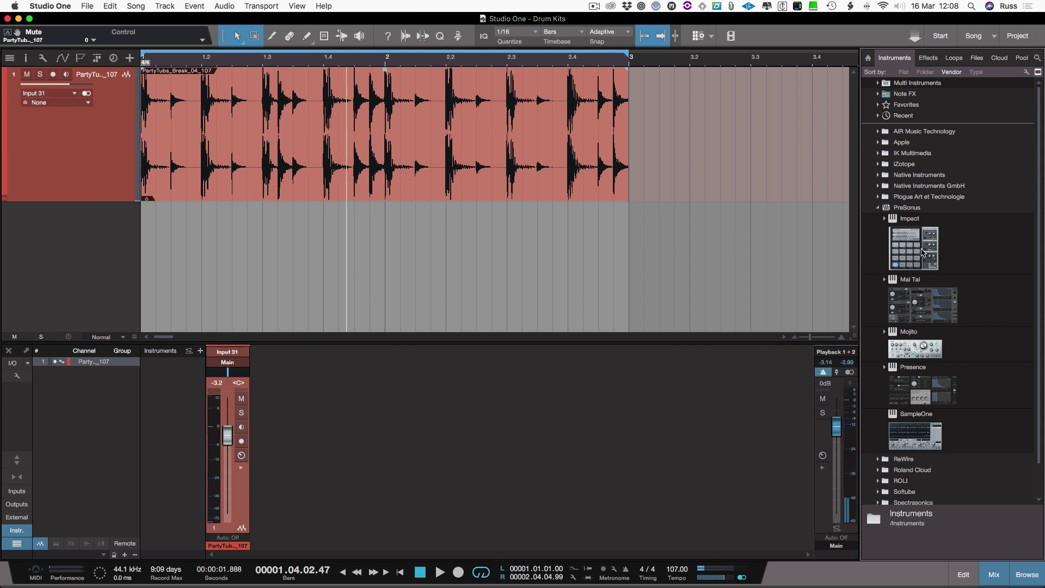
pyautogui.moveTo(924, 252); pyautogui.dragTo(569, 282)
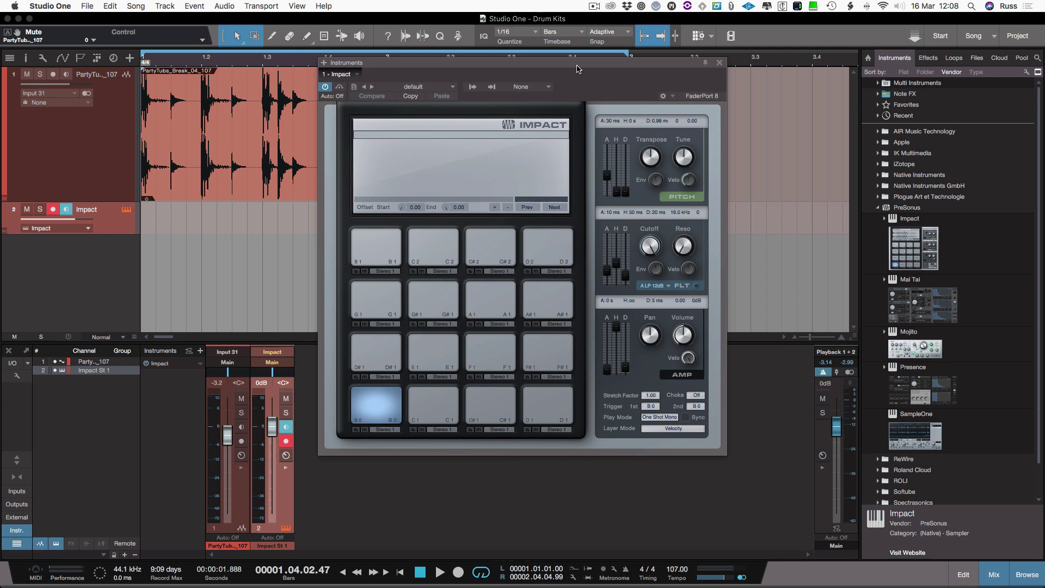
pyautogui.moveTo(577, 69); pyautogui.dragTo(828, 90)
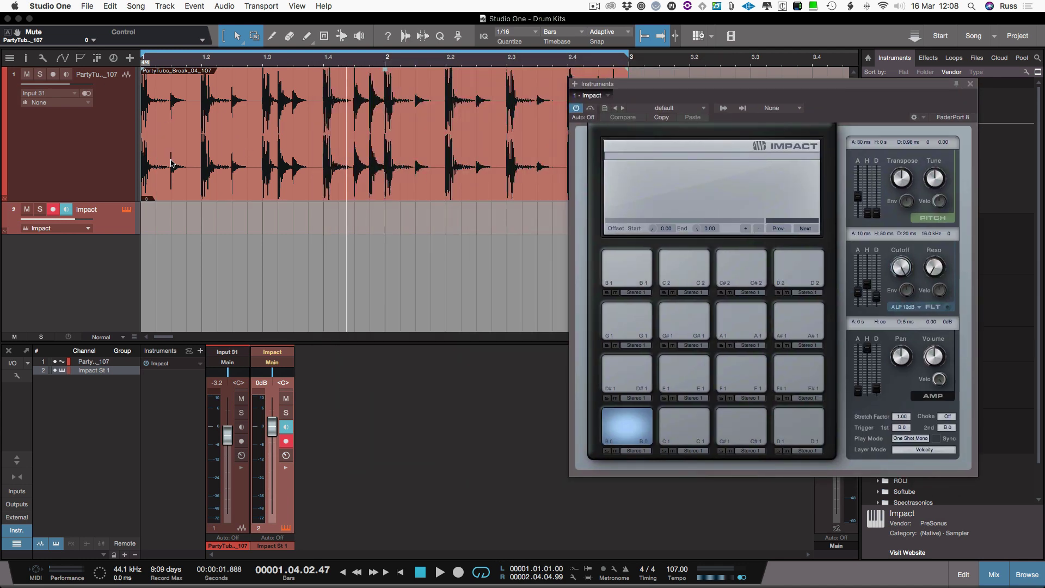
# - Load the loop's opening hit onto Impact pad B0
pyautogui.click(152, 91)
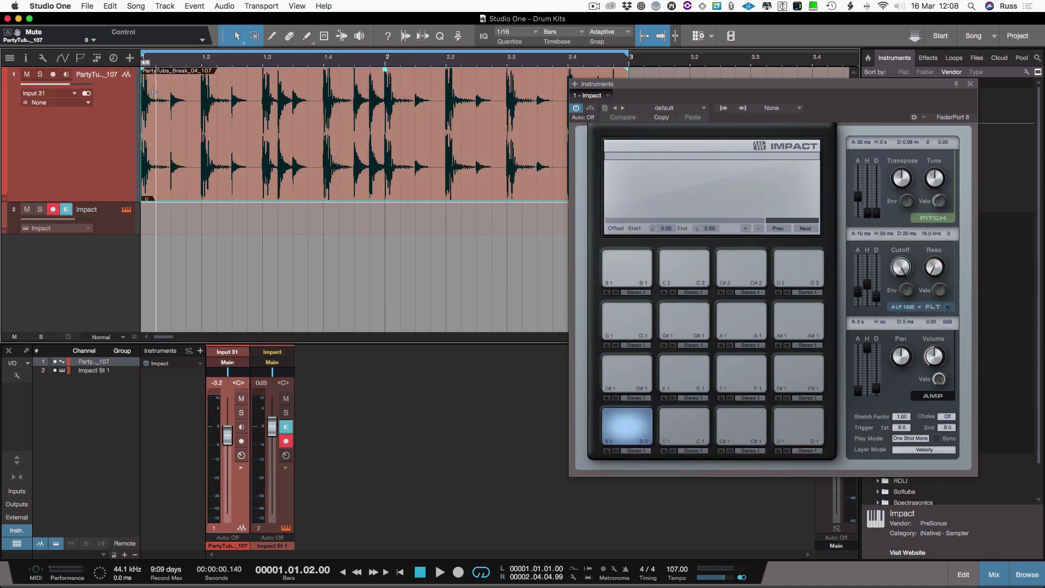
pyautogui.press('space')
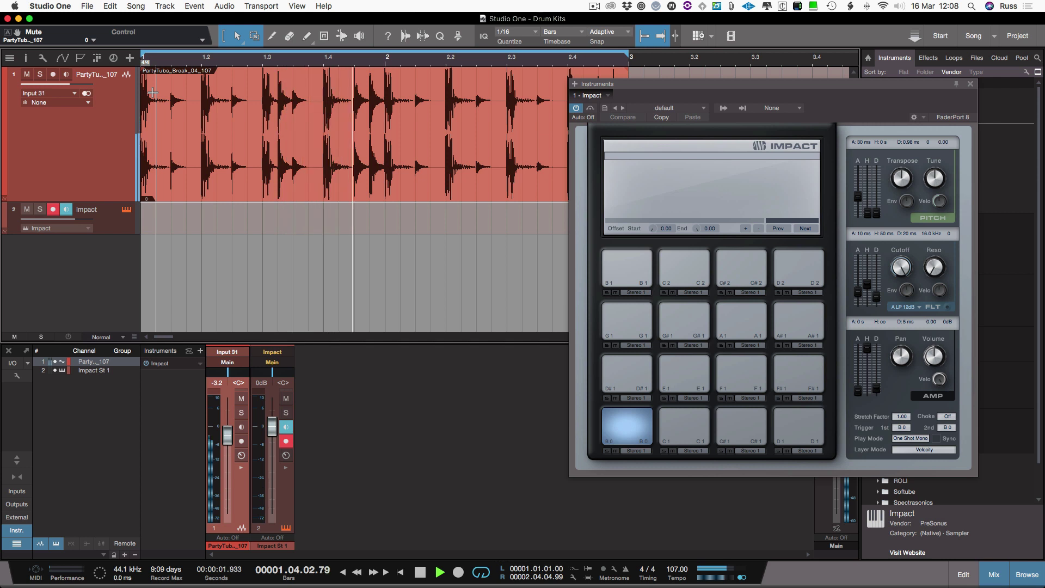
pyautogui.press('space')
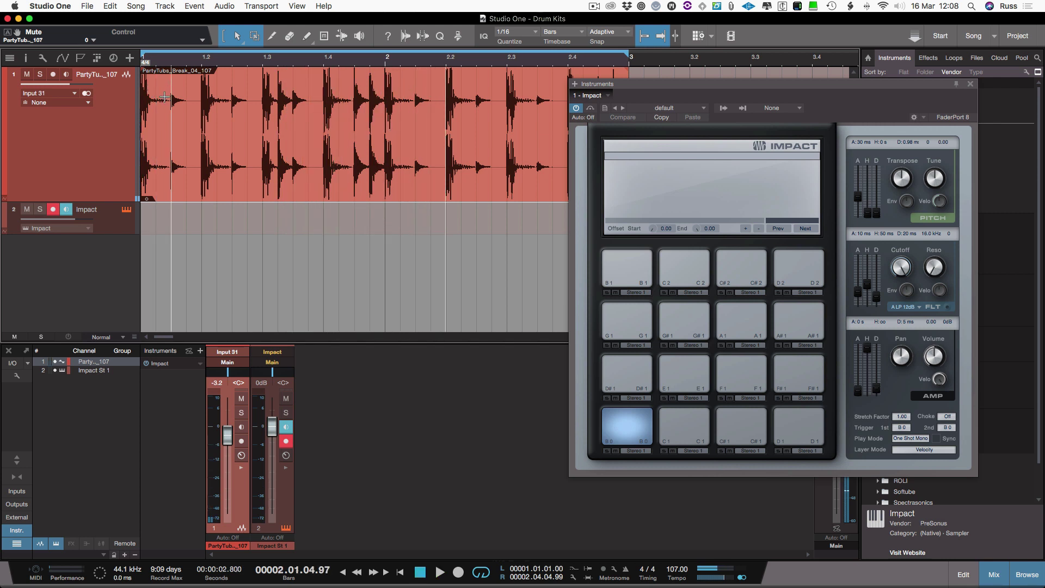
pyautogui.moveTo(165, 97); pyautogui.dragTo(131, 91)
pyautogui.moveTo(159, 183); pyautogui.dragTo(629, 426)
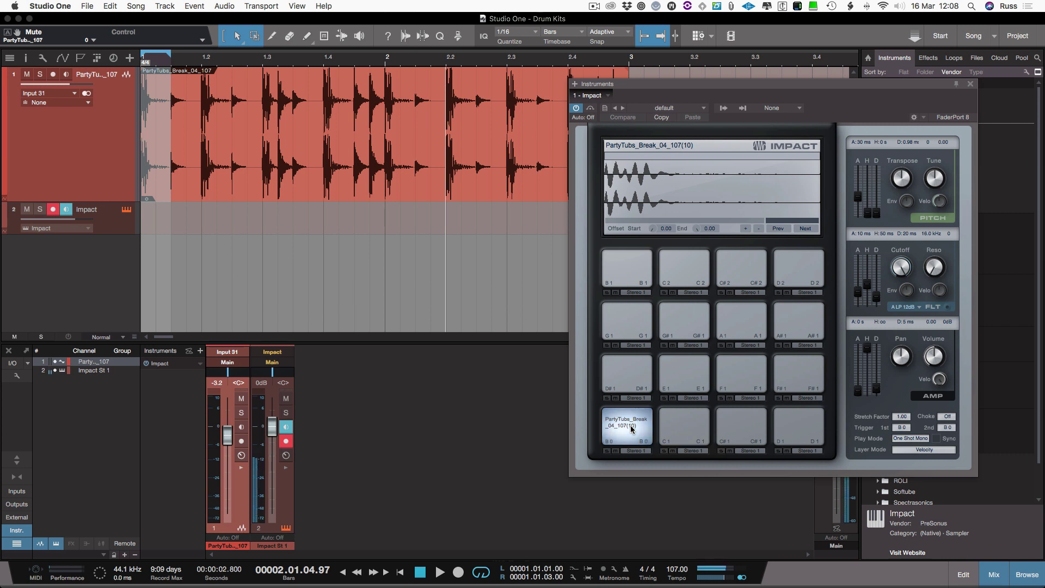
# - Rename pad B0 to 'Kick' and play the loop from the start
pyautogui.rightClick(630, 428)
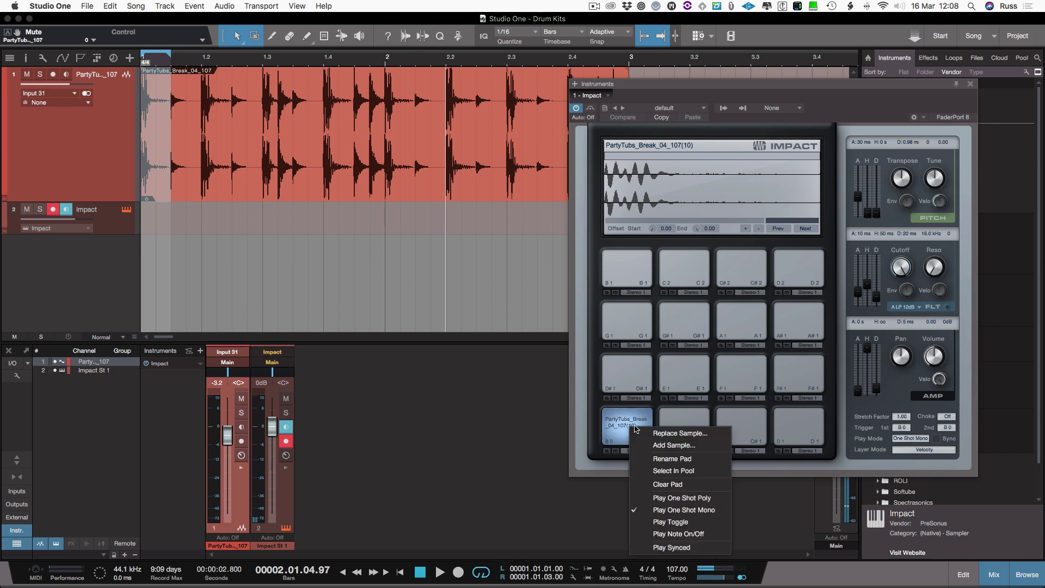
pyautogui.click(658, 461)
pyautogui.write('Kick')
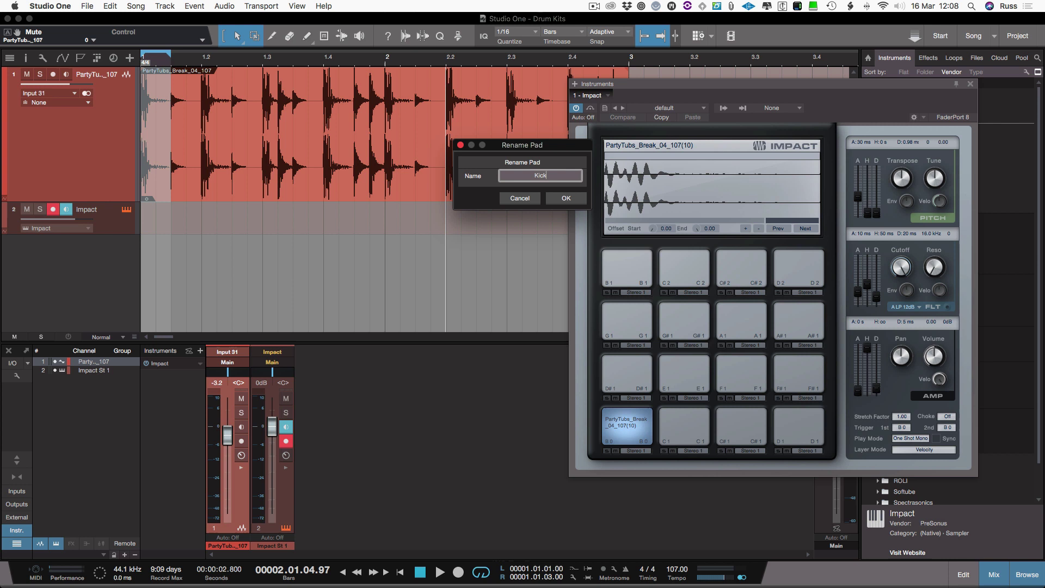
pyautogui.press('Return')
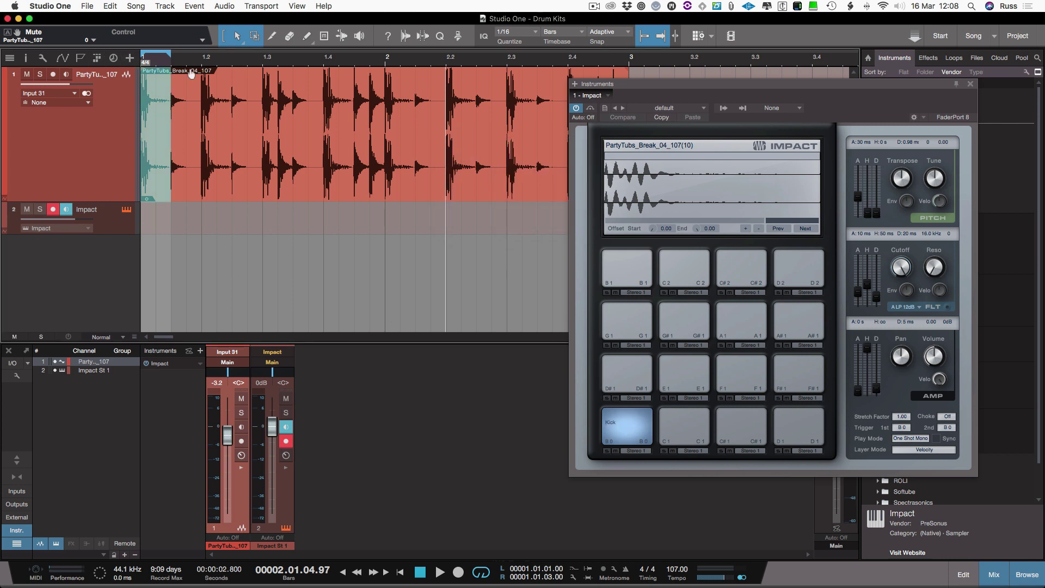
pyautogui.press('space')
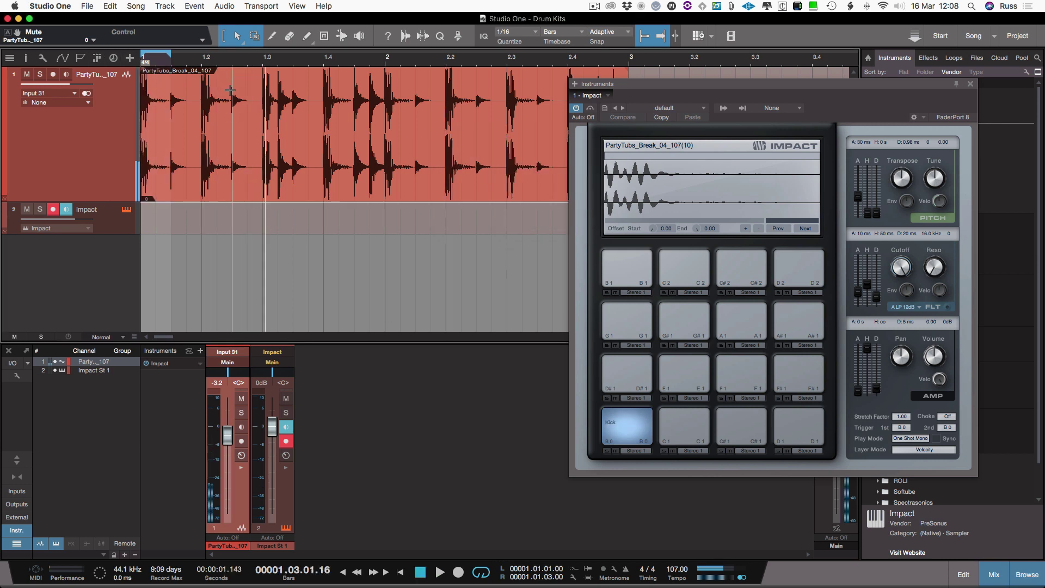
# - Load the 1/16 slice at 1.2.3 onto pad D#1 and name it 'Hat 1'
pyautogui.moveTo(232, 91); pyautogui.dragTo(248, 98)
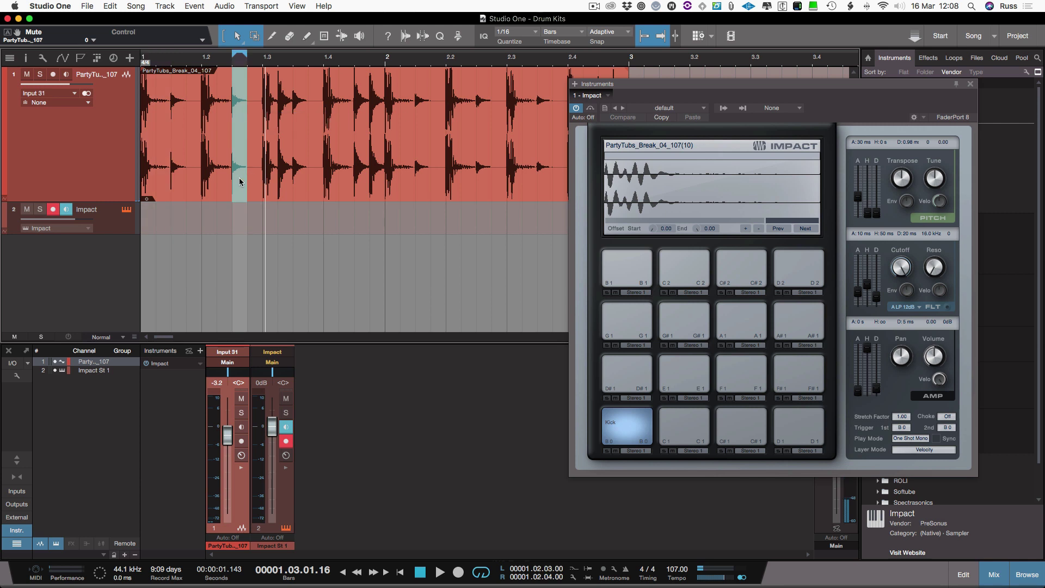
pyautogui.moveTo(241, 183); pyautogui.dragTo(644, 384)
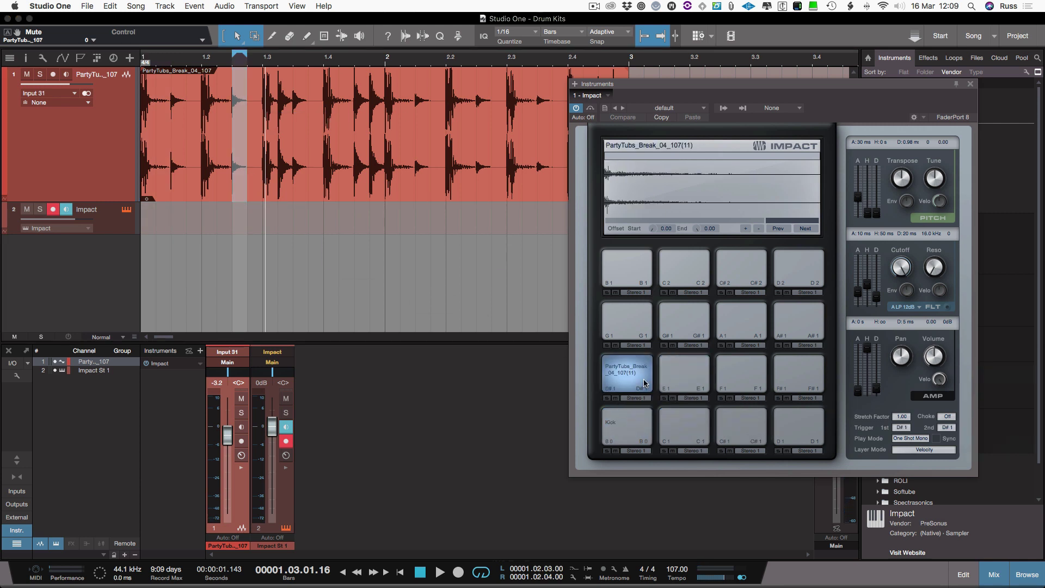
pyautogui.click(636, 378)
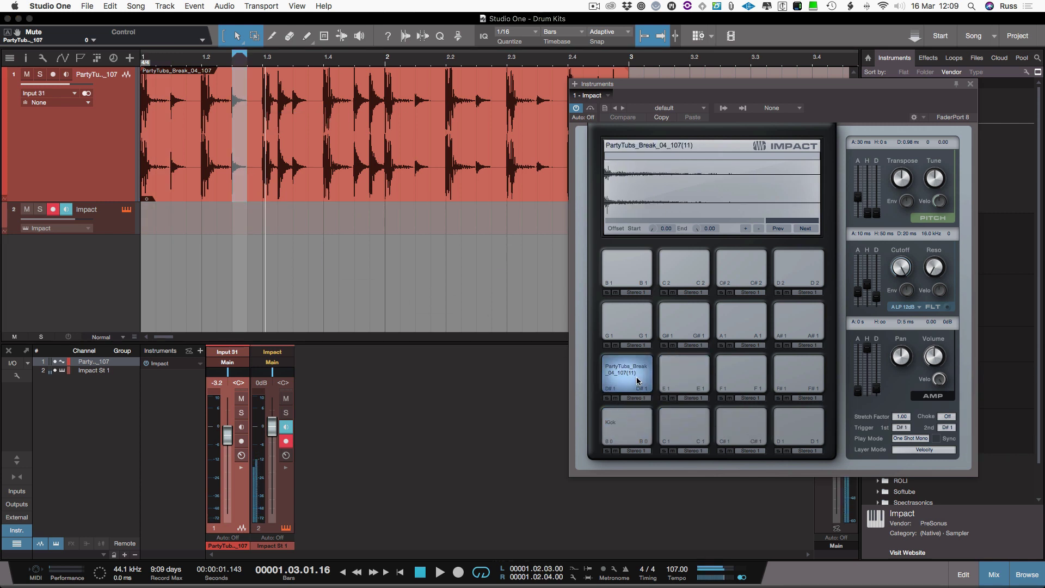
pyautogui.rightClick(636, 377)
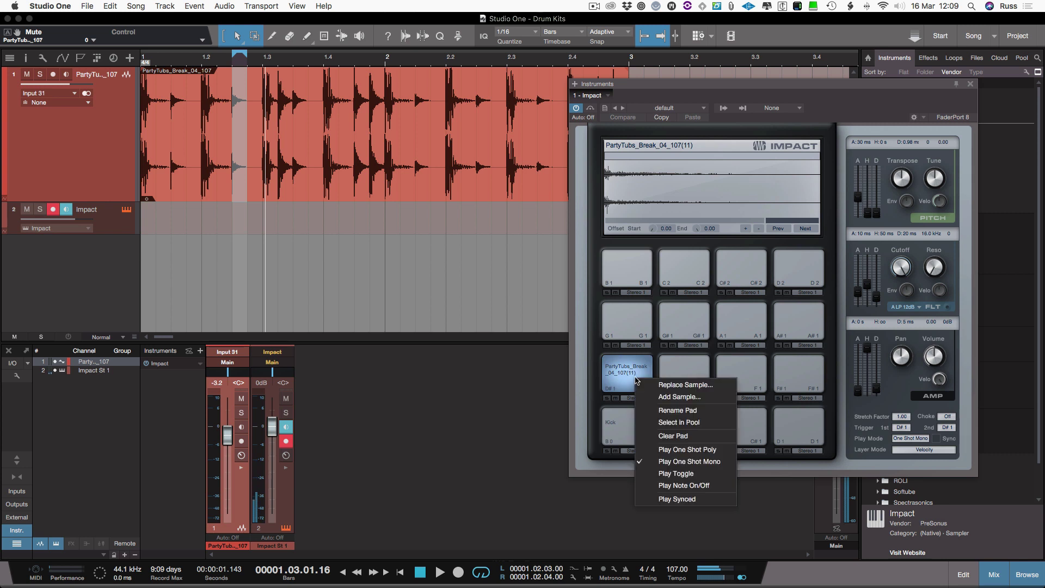
pyautogui.click(672, 412)
pyautogui.write('Hat 1')
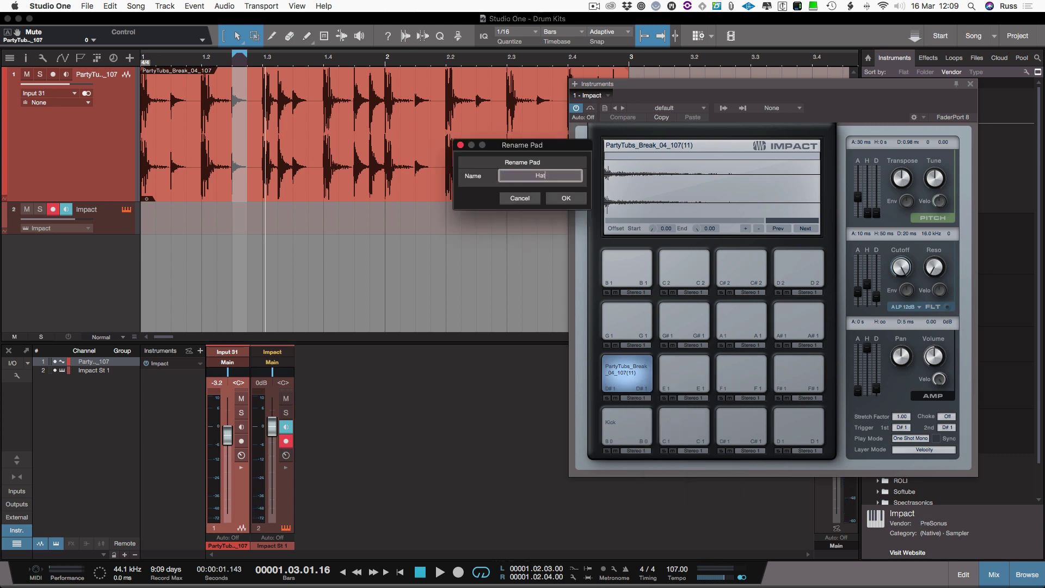
pyautogui.press('Return')
pyautogui.press('space')
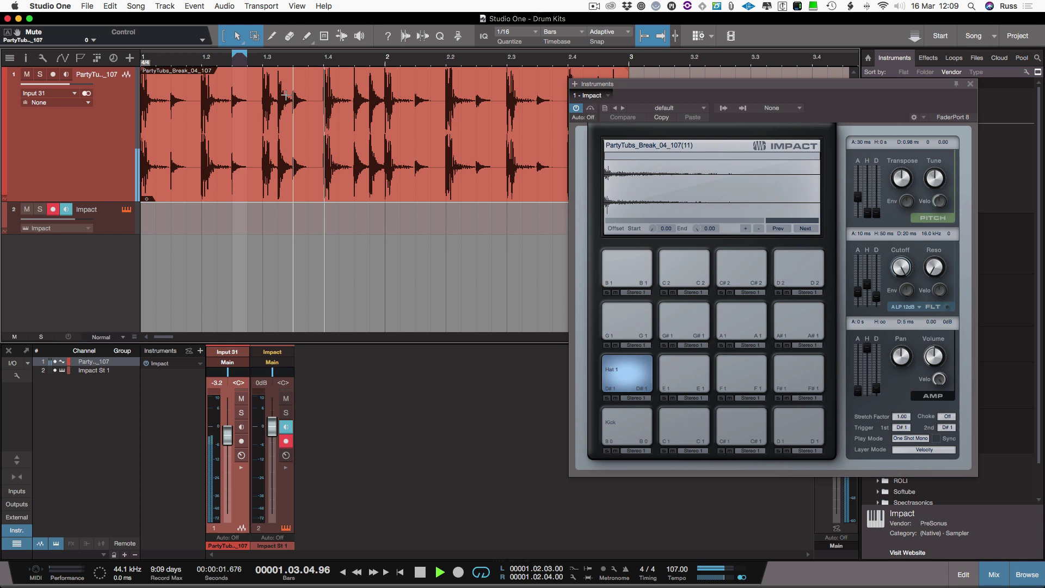
pyautogui.press('space')
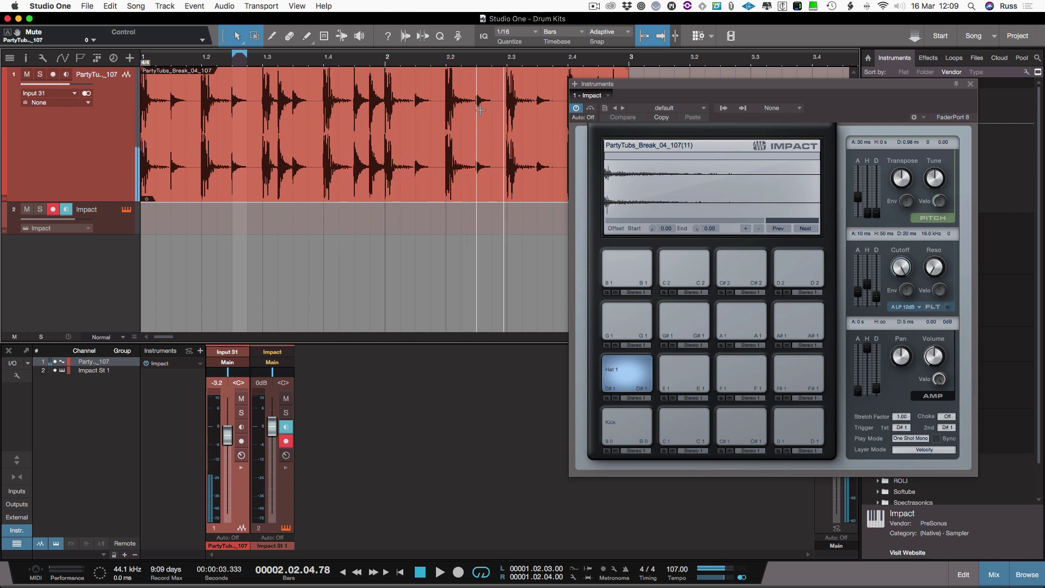
# - Load the 1/16 slice at 2.2.3 onto pad E1 and name it 'Hat 2'
pyautogui.moveTo(476, 98); pyautogui.dragTo(491, 104)
pyautogui.press('p')
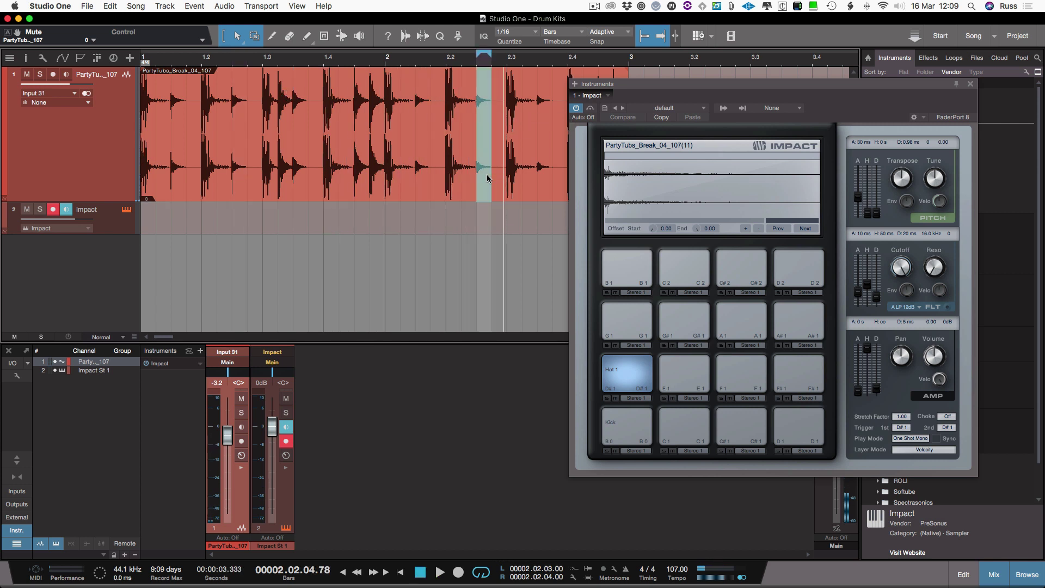
pyautogui.moveTo(487, 179); pyautogui.dragTo(687, 382)
pyautogui.rightClick(687, 382)
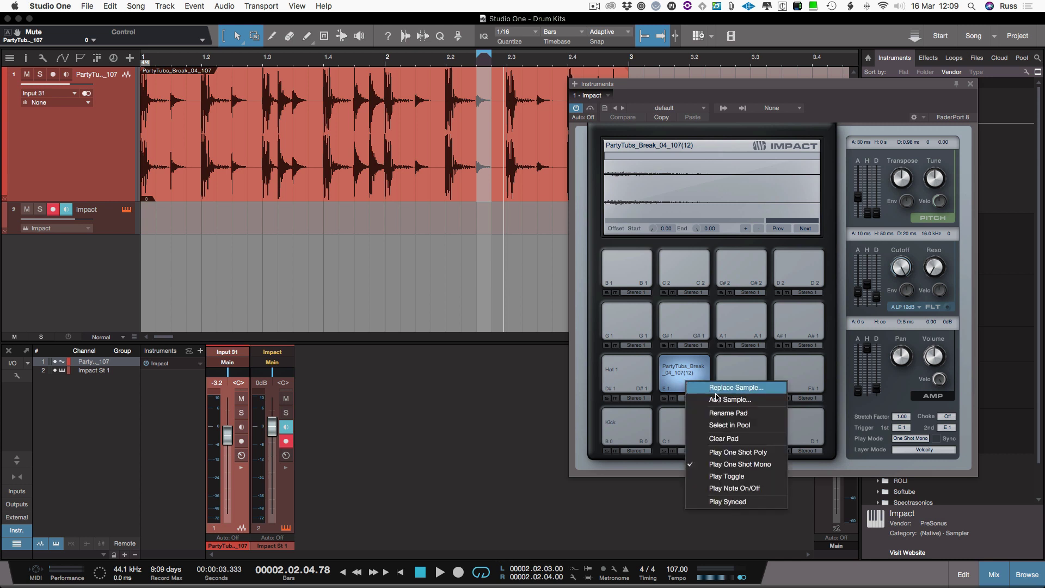
pyautogui.click(723, 413)
pyautogui.write('H')
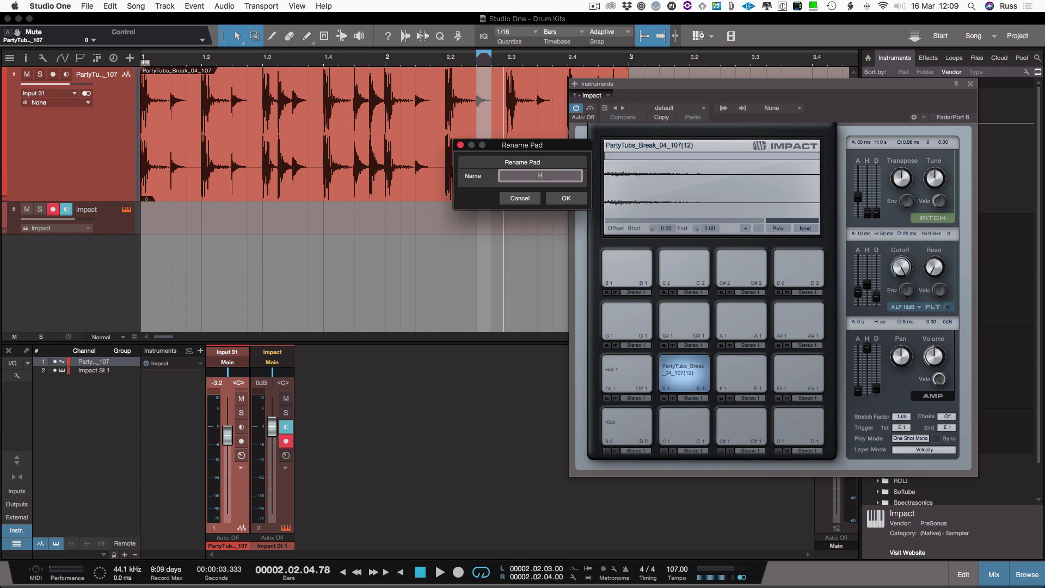
pyautogui.write('at 2')
pyautogui.press('Return')
# - Split off the loop's last hit near 2.3.2, load it onto pad C1 and name it 'Snare'
pyautogui.hscroll(4, 434, 102)
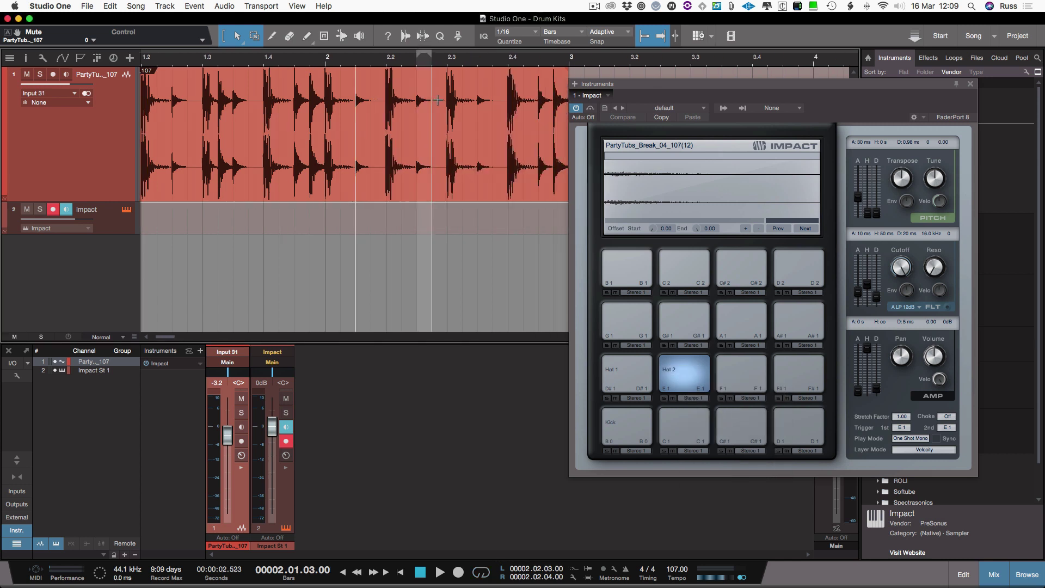
pyautogui.hscroll(1, 434, 102)
pyautogui.click(415, 93)
pyautogui.press('space')
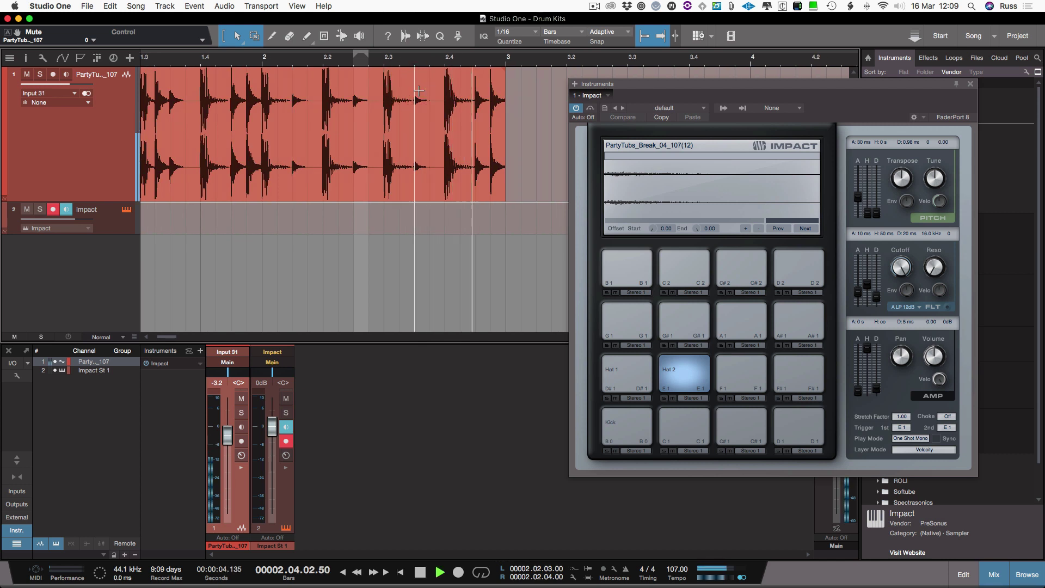
pyautogui.press('space')
pyautogui.keyDown('alt'); pyautogui.click(489, 85); pyautogui.keyUp('alt')
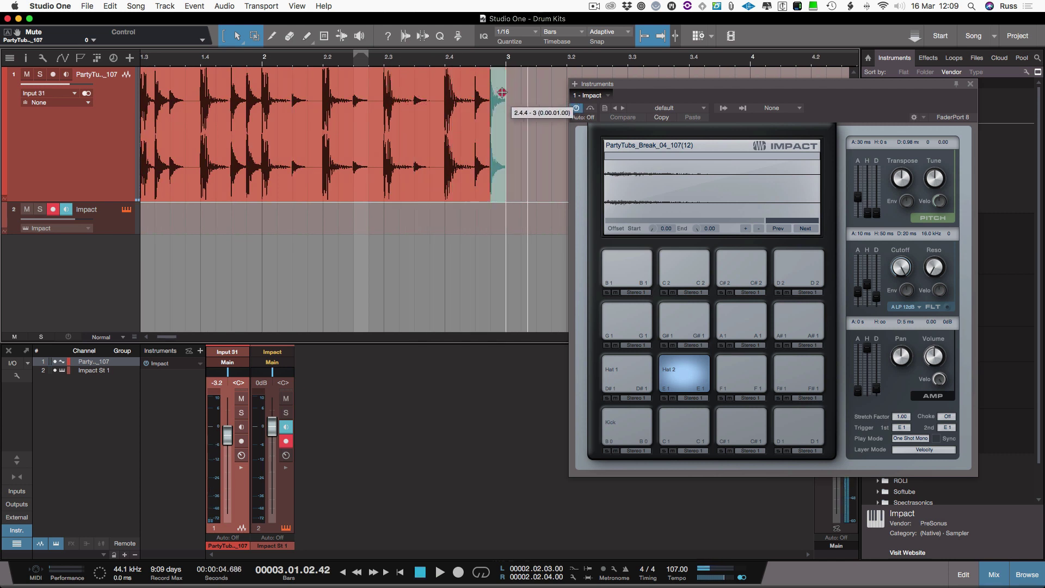
pyautogui.moveTo(497, 93); pyautogui.dragTo(668, 416)
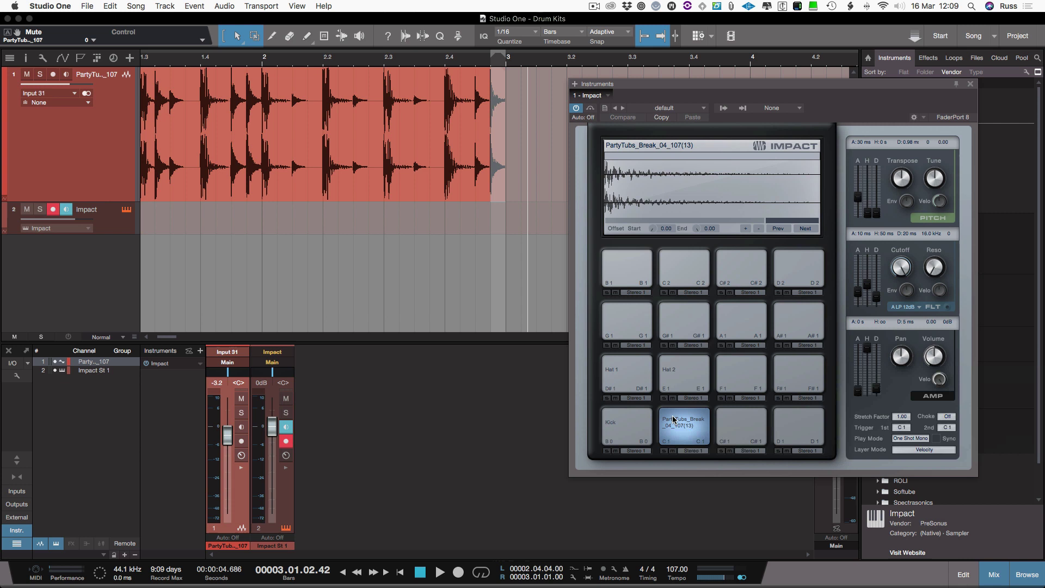
pyautogui.rightClick(673, 425)
pyautogui.click(702, 457)
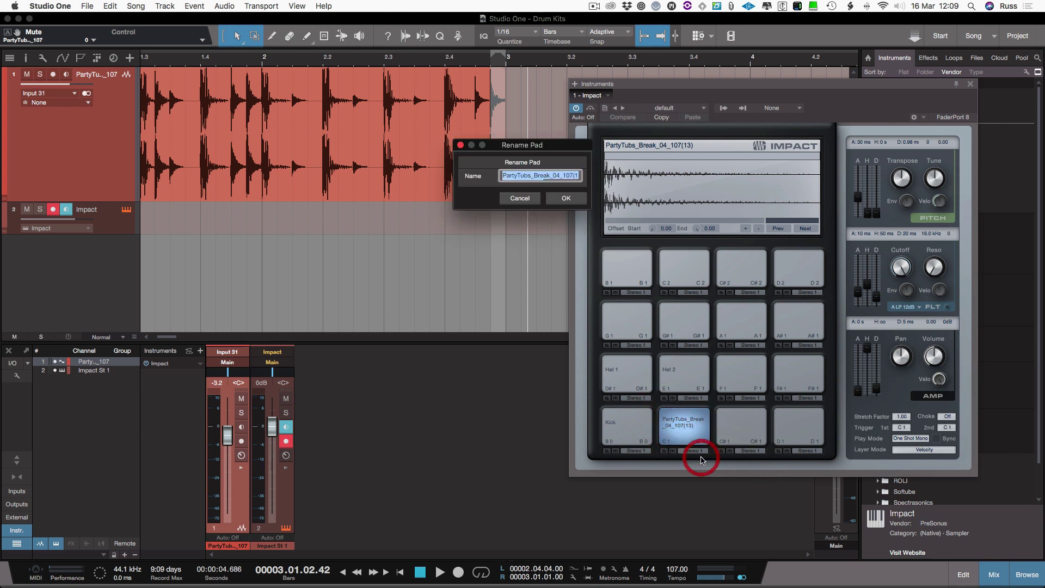
pyautogui.write('Snare')
pyautogui.press('Return')
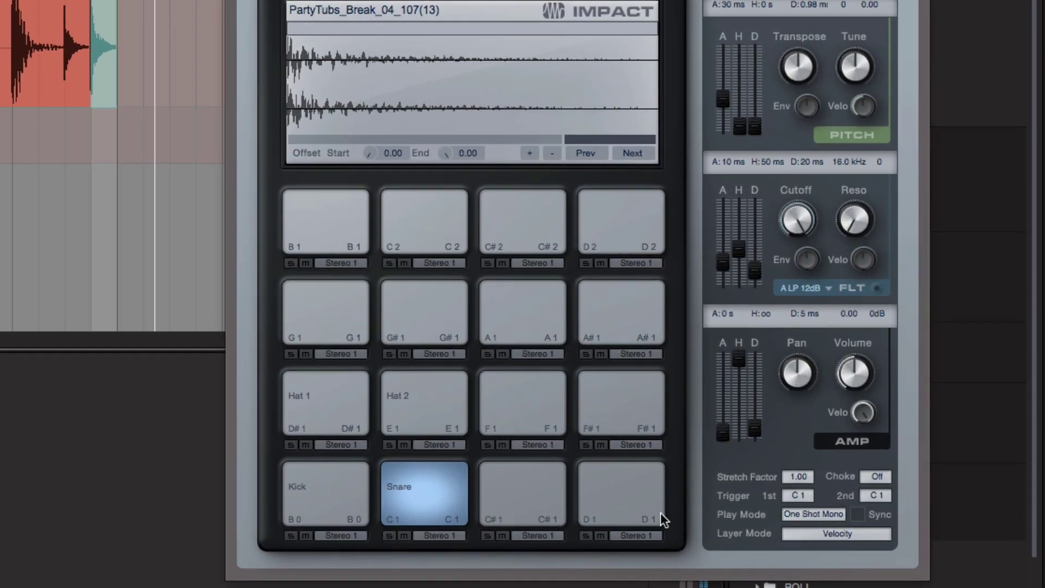
# - Lower the Kick pad's filter cutoff slightly, then audition the Snare and select Hat 1
pyautogui.click(297, 504)
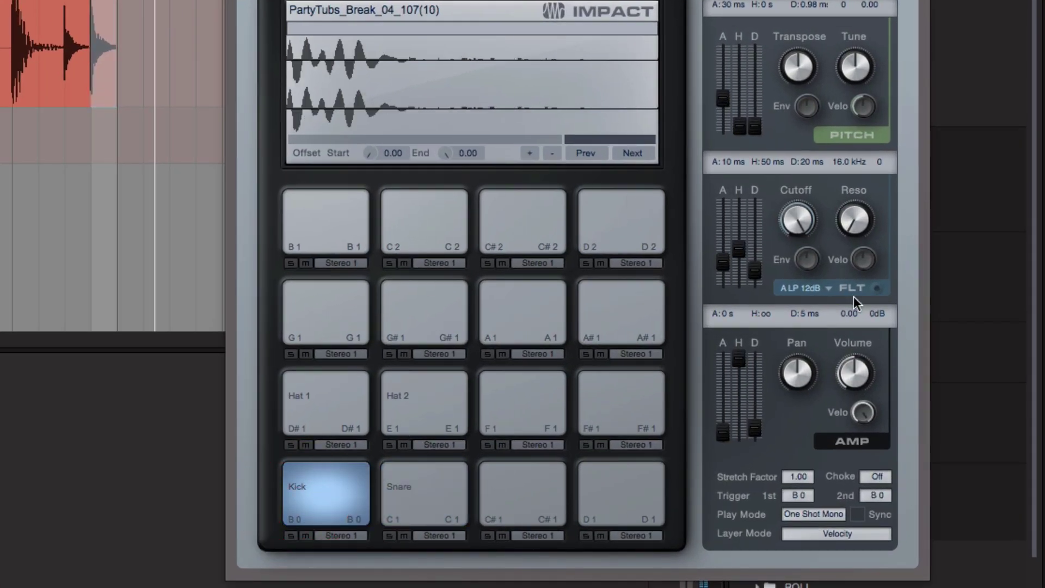
pyautogui.moveTo(796, 219); pyautogui.dragTo(792, 222)
pyautogui.click(405, 494)
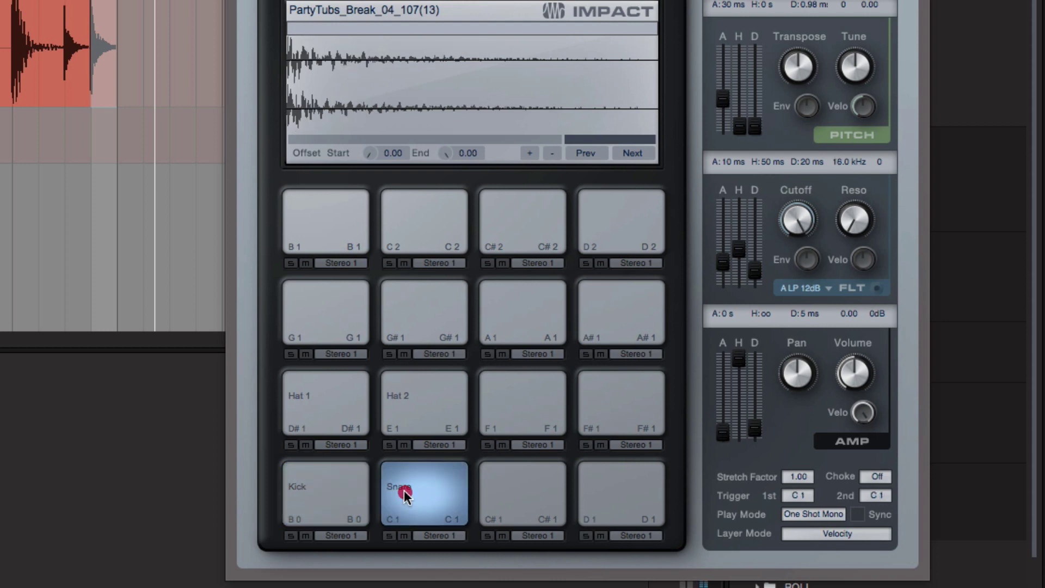
pyautogui.click(406, 494)
pyautogui.click(349, 415)
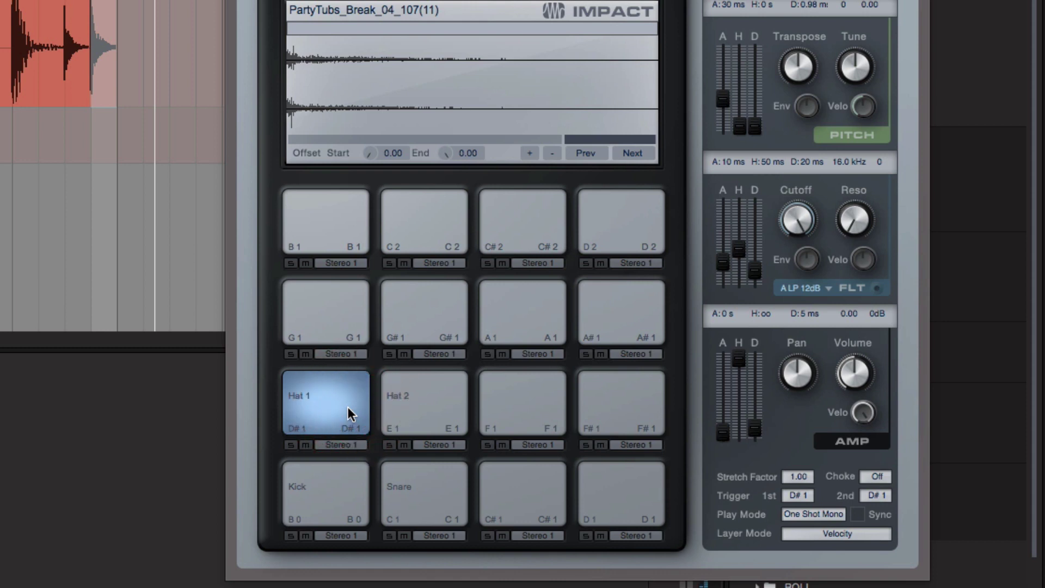
# - Give Hat 1 a 24 dB high-pass filter with the cutoff at 163 Hz
pyautogui.click(828, 290)
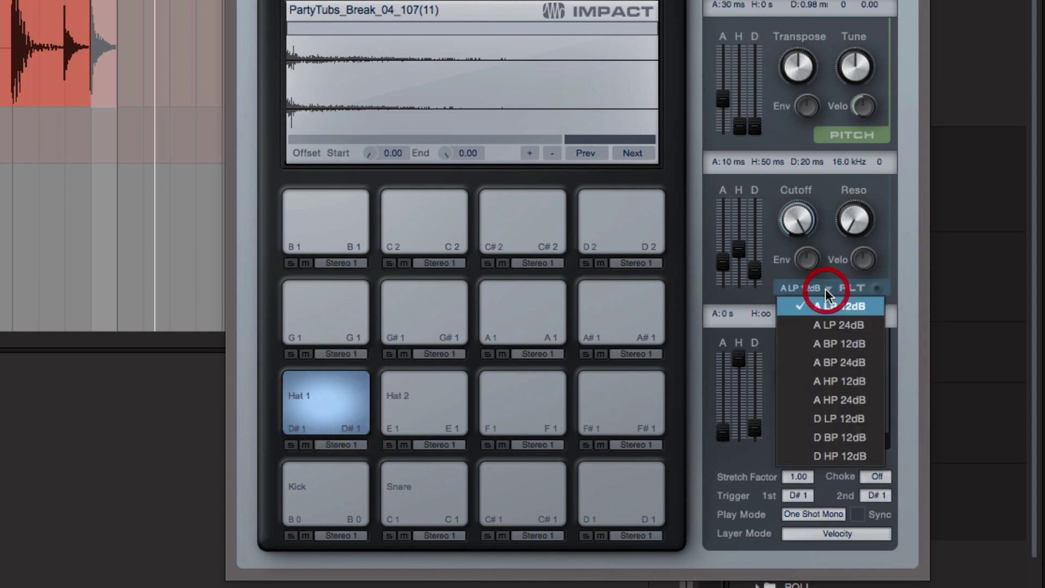
pyautogui.click(842, 400)
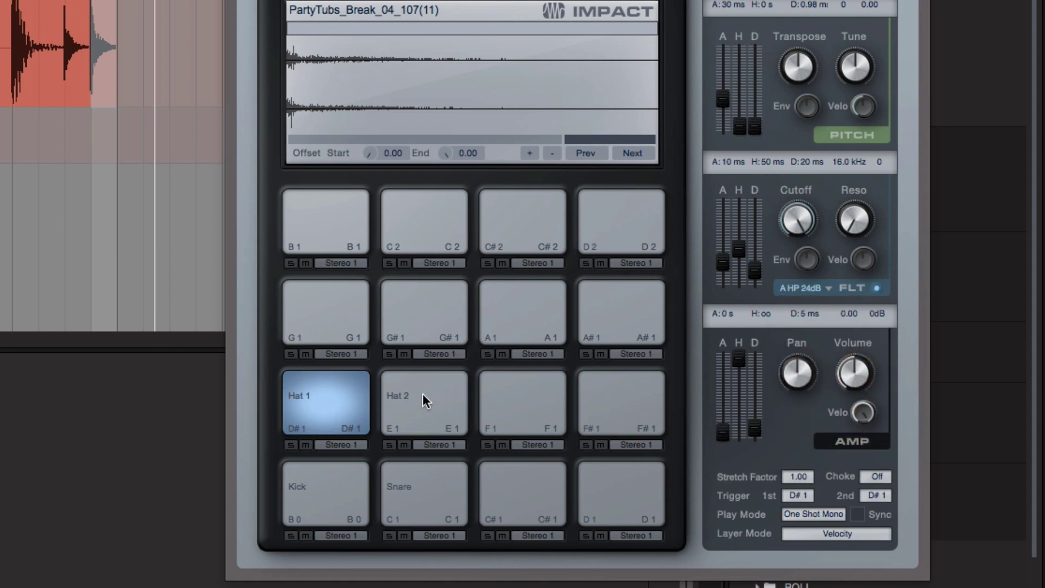
pyautogui.click(294, 402)
pyautogui.moveTo(796, 283); pyautogui.dragTo(779, 310)
pyautogui.click(303, 401)
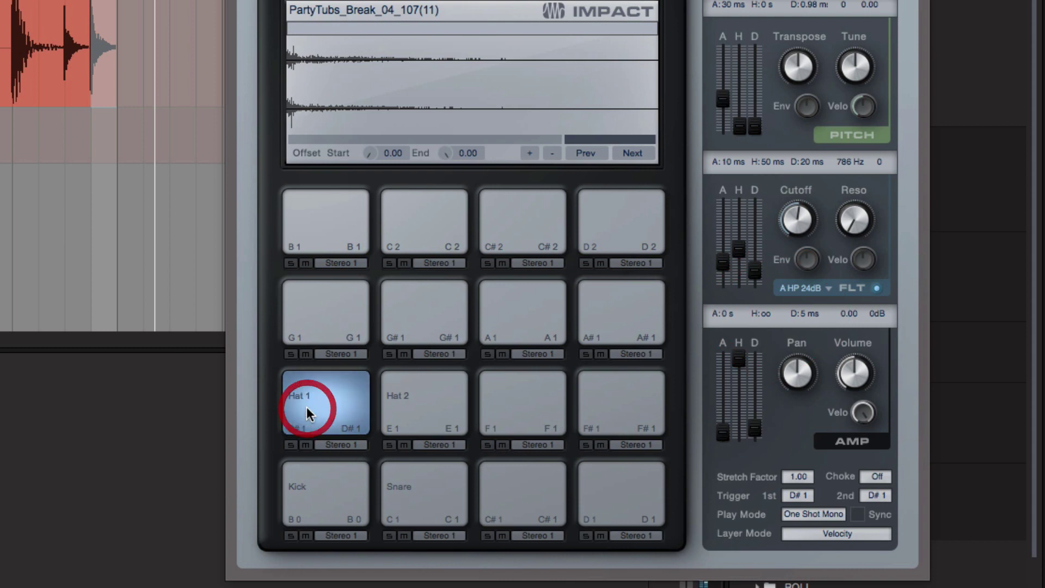
pyautogui.click(307, 409)
pyautogui.moveTo(797, 220); pyautogui.dragTo(792, 264)
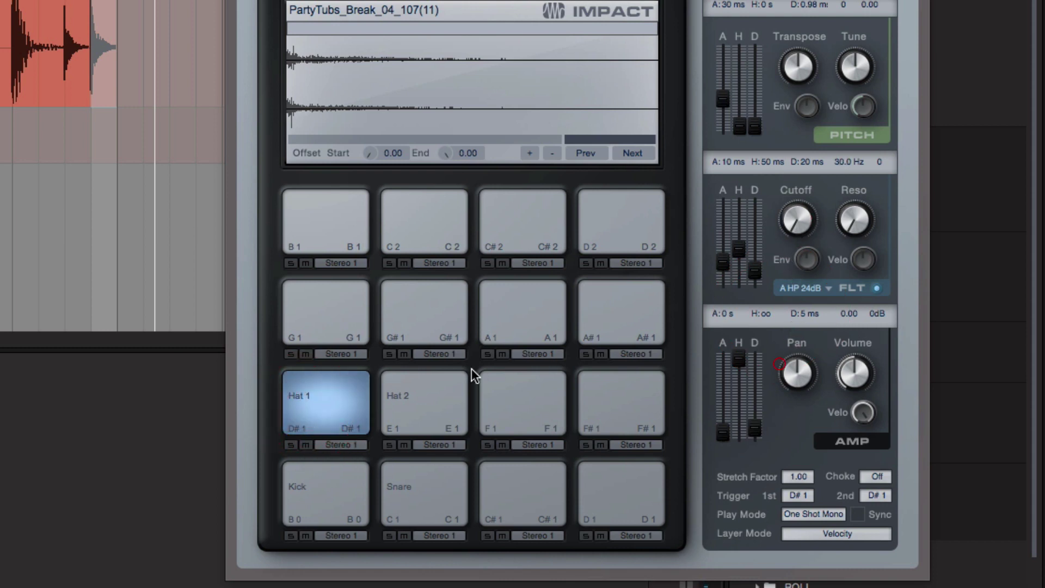
pyautogui.click(303, 410)
pyautogui.click(312, 406)
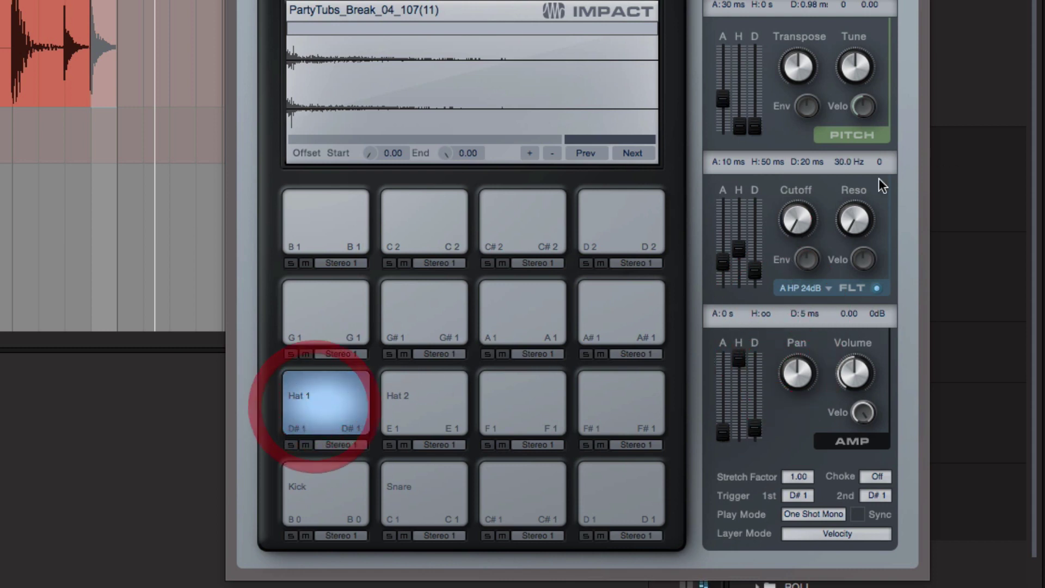
pyautogui.moveTo(801, 177); pyautogui.dragTo(800, 166)
pyautogui.click(329, 408)
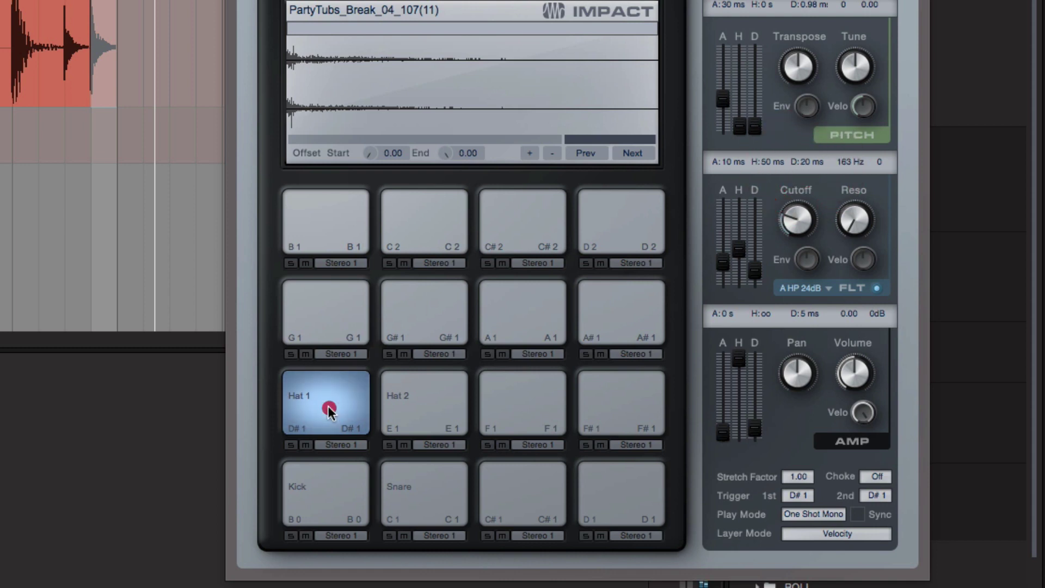
# - Give Hat 2 a 24 dB high-pass filter and compare the two hi-hats
pyautogui.click(411, 401)
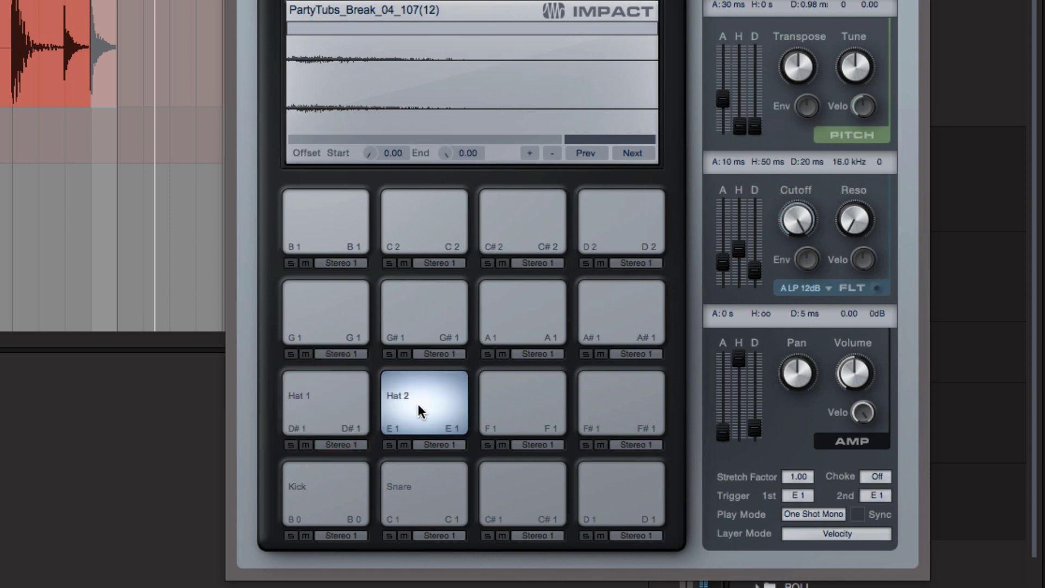
pyautogui.click(800, 283)
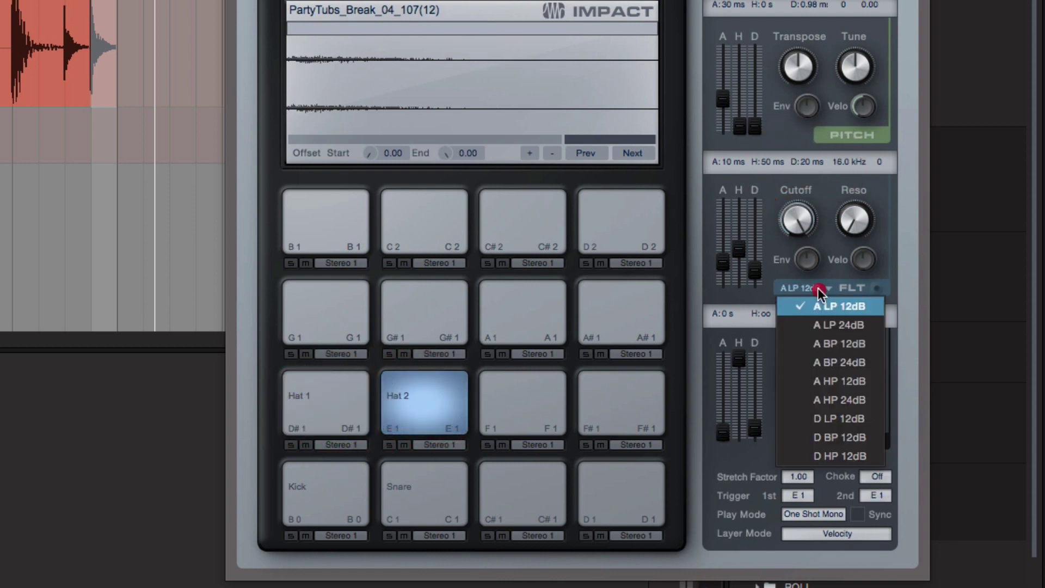
pyautogui.click(833, 404)
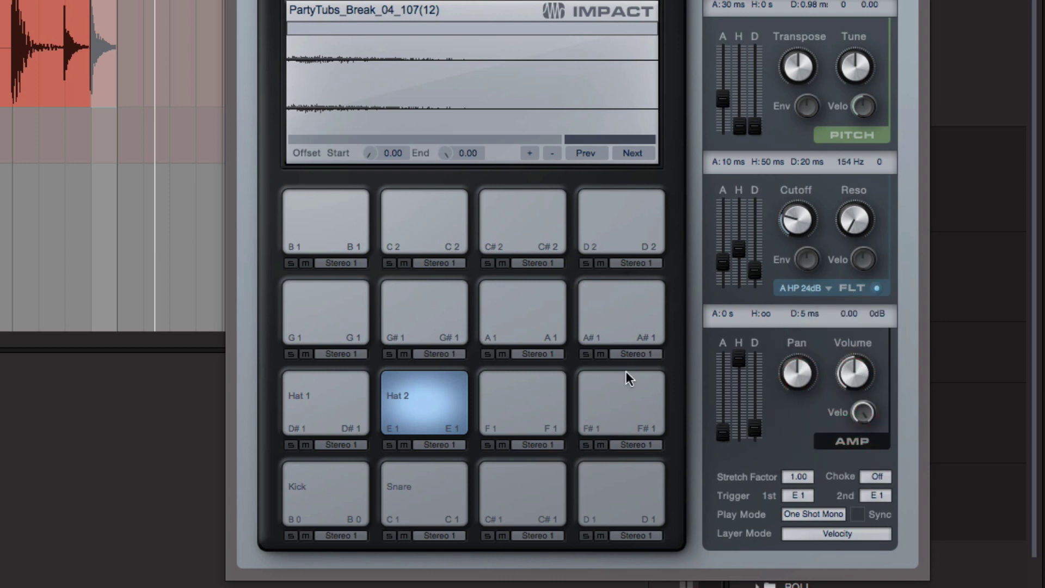
pyautogui.click(401, 412)
pyautogui.click(334, 417)
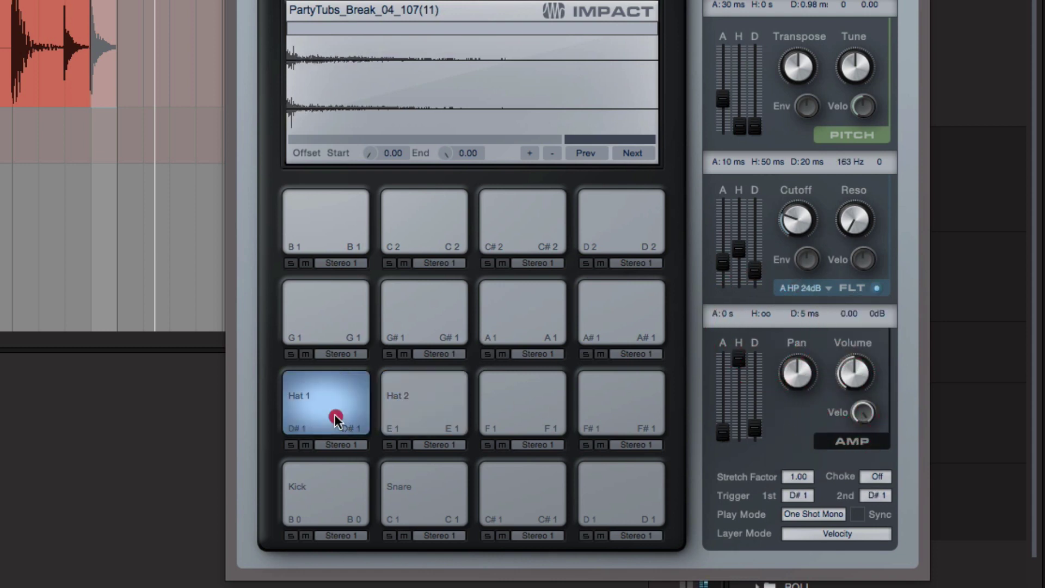
pyautogui.click(400, 414)
pyautogui.click(345, 420)
pyautogui.click(354, 424)
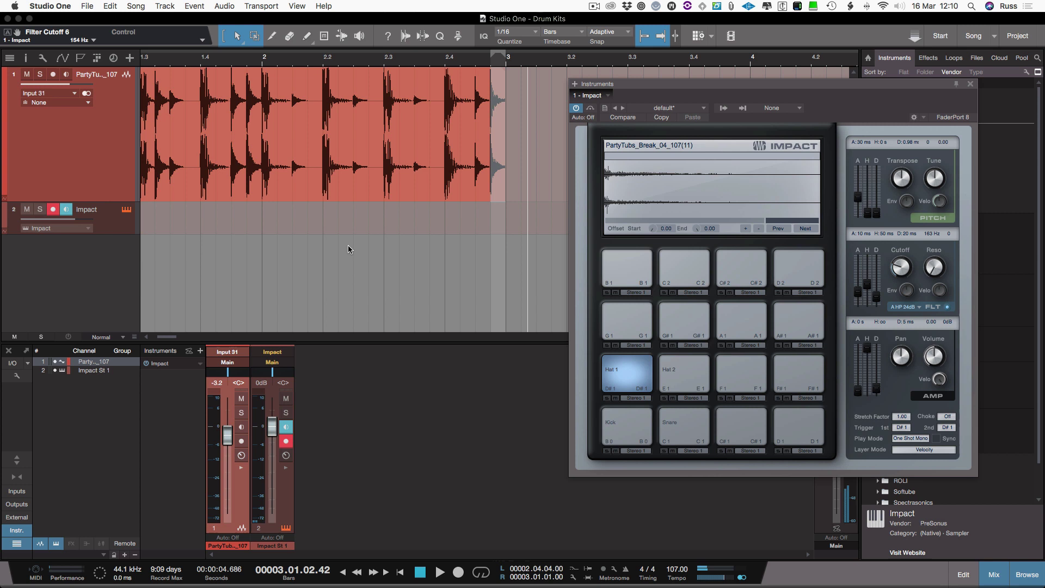
# - Mute the loop track, create an empty Impact part, and extend part and loop range to bar 3
pyautogui.press('m')
pyautogui.doubleClick(174, 222)
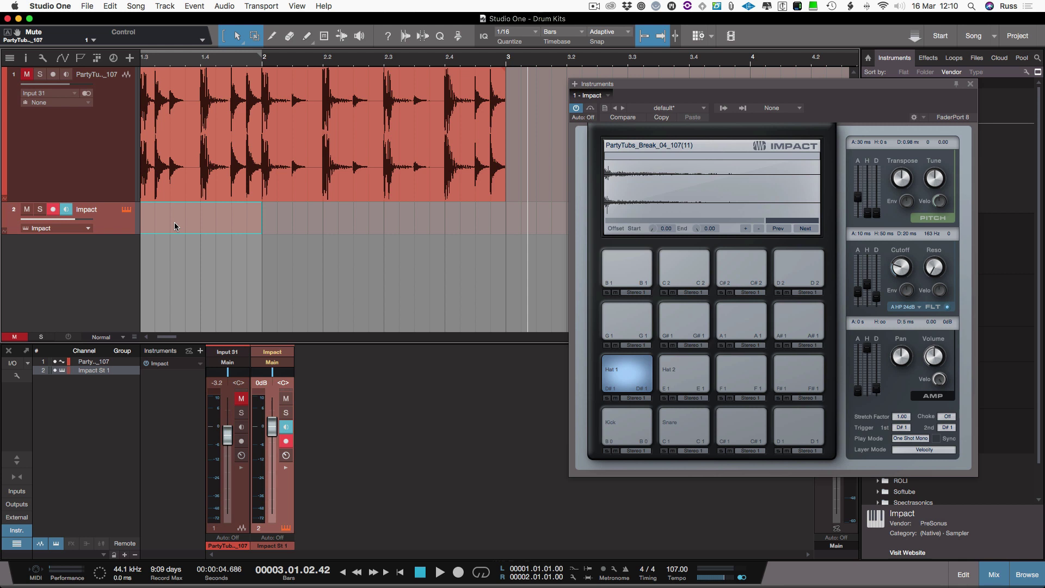
pyautogui.press('KP_Divide')
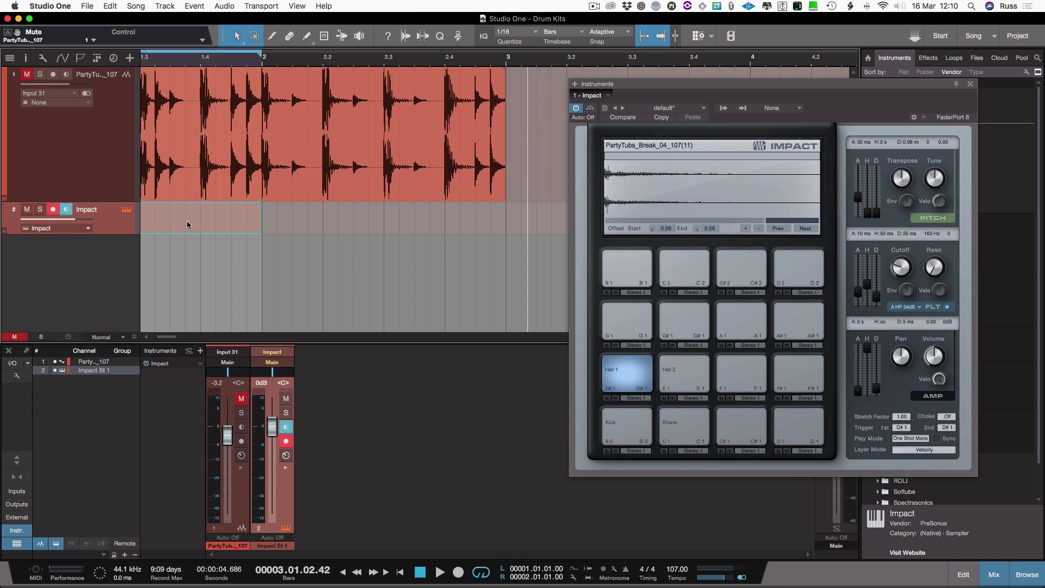
pyautogui.moveTo(263, 223); pyautogui.dragTo(501, 221)
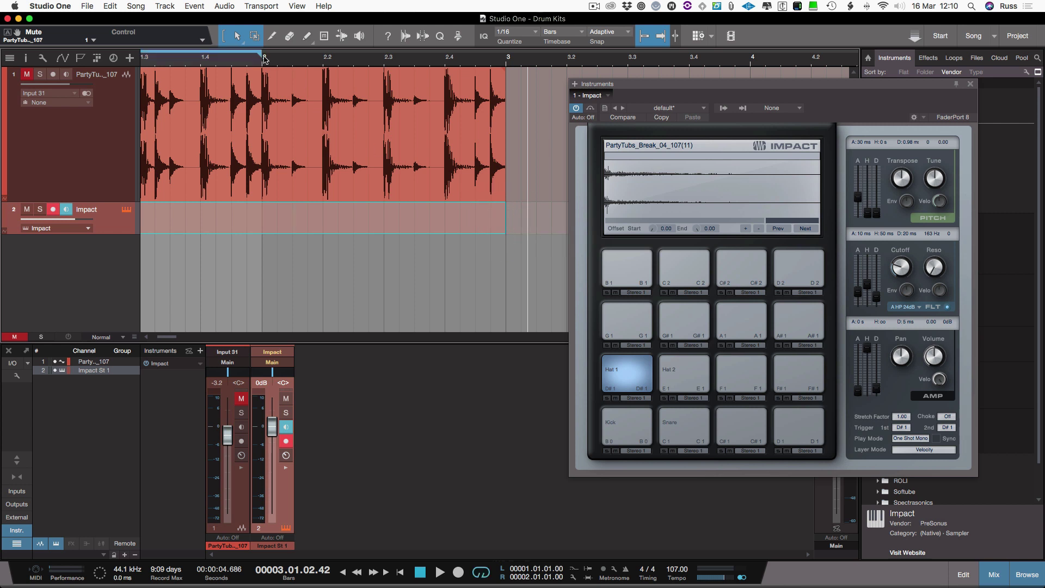
pyautogui.moveTo(262, 57); pyautogui.dragTo(506, 57)
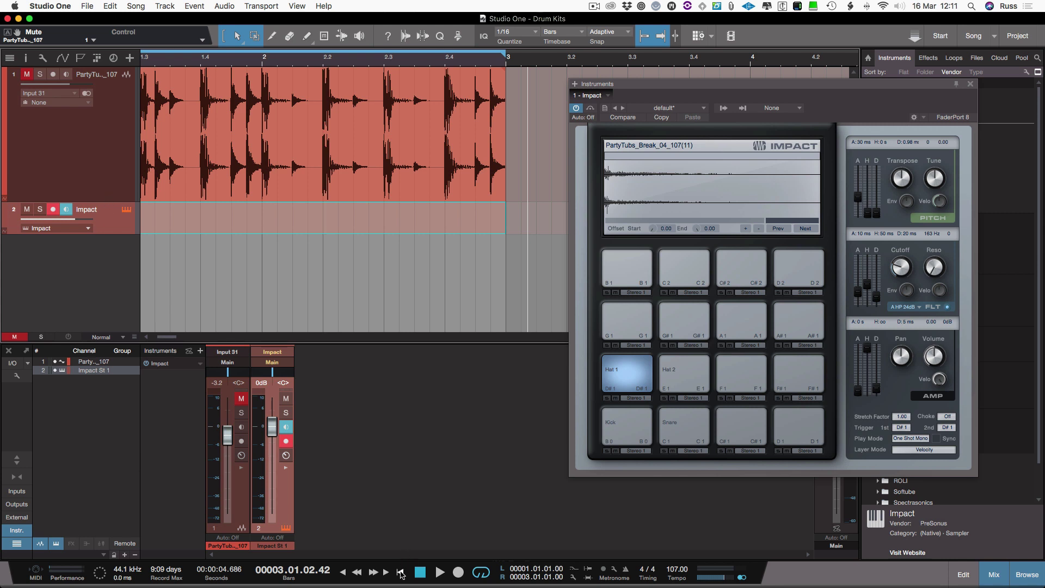
# - Record the Impact pads played over the looped bars 1–3
pyautogui.click(458, 572)
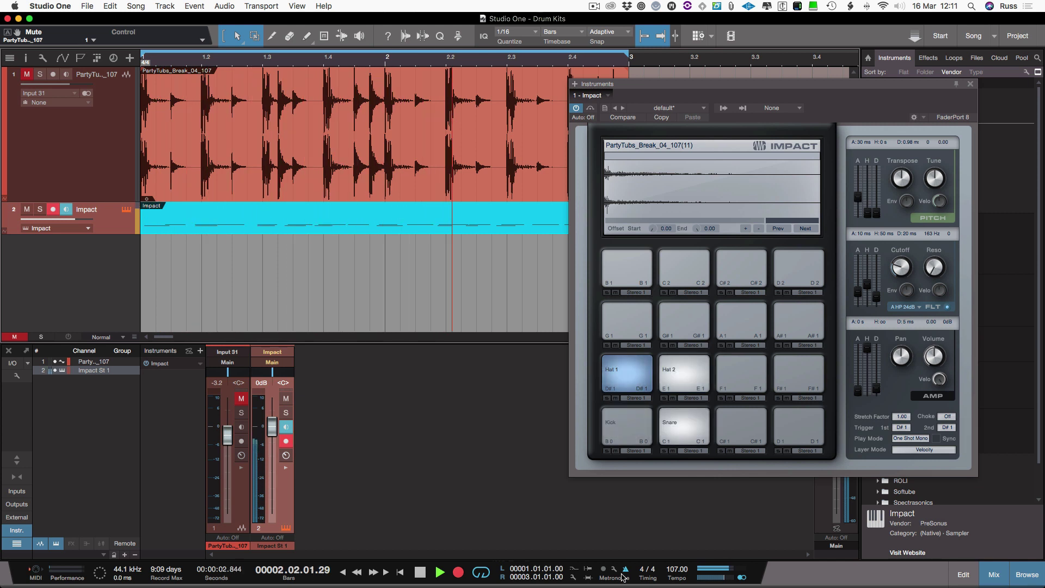
# - Stop recording and quantize all the recorded drum notes to 1/16
pyautogui.press('space')
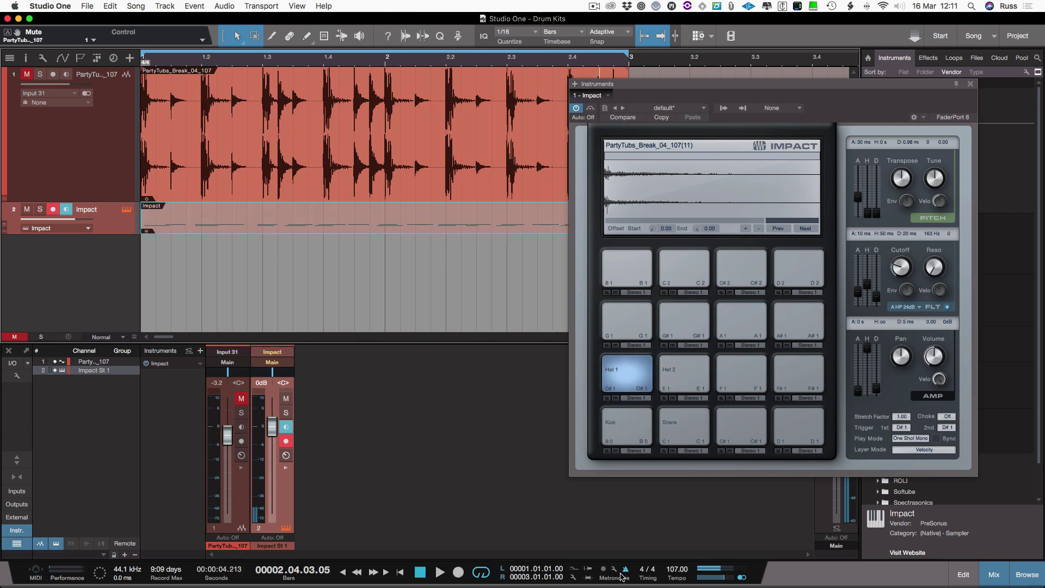
pyautogui.doubleClick(359, 229)
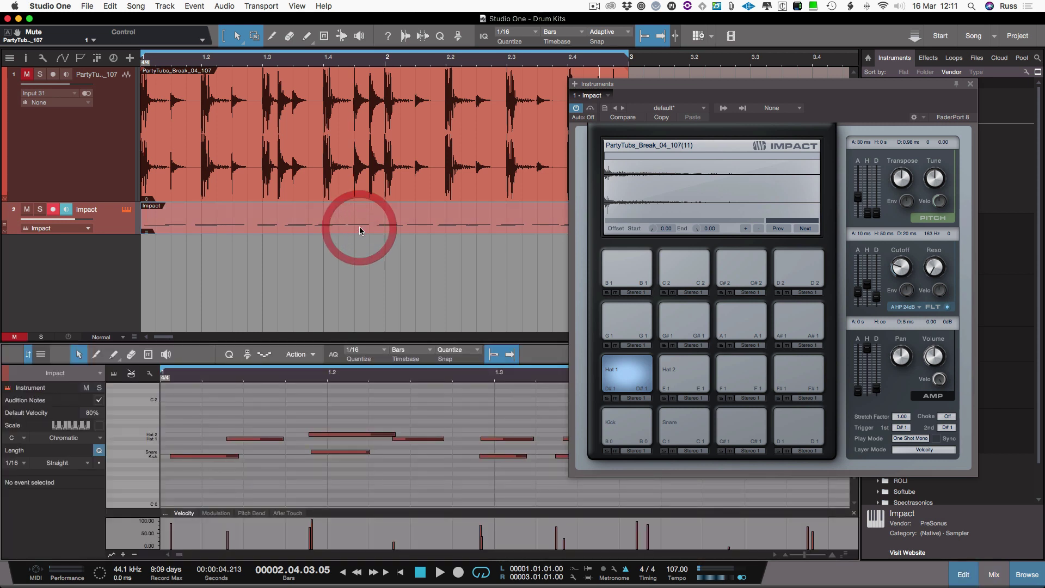
pyautogui.press('super+a')
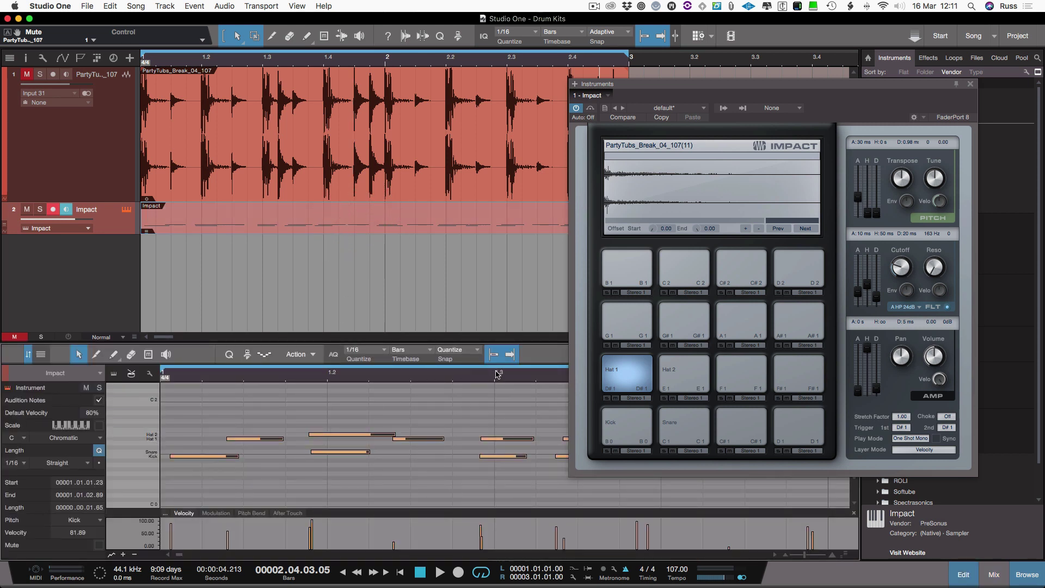
pyautogui.click(228, 355)
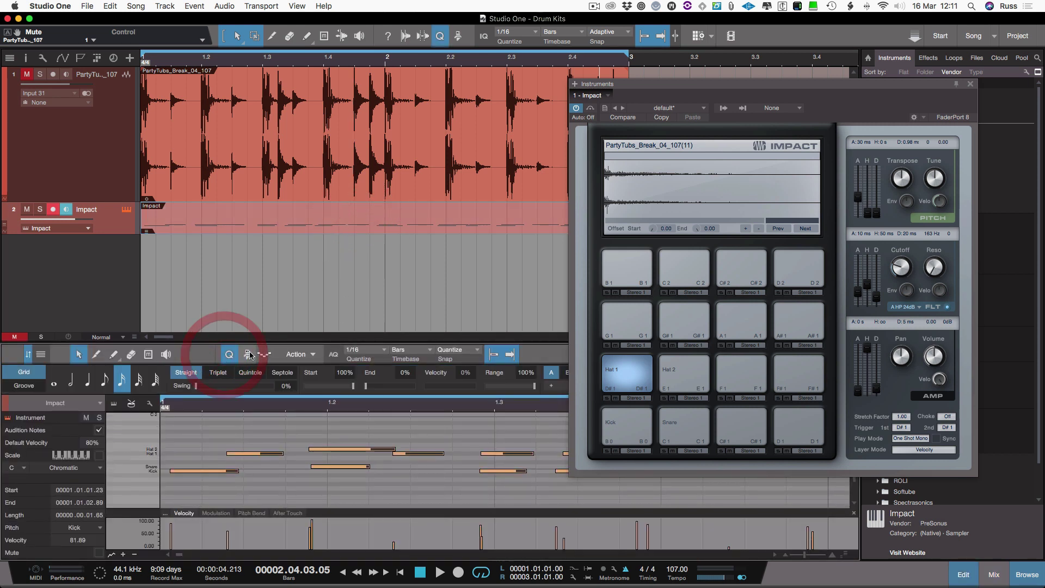
pyautogui.click(970, 84)
pyautogui.click(646, 386)
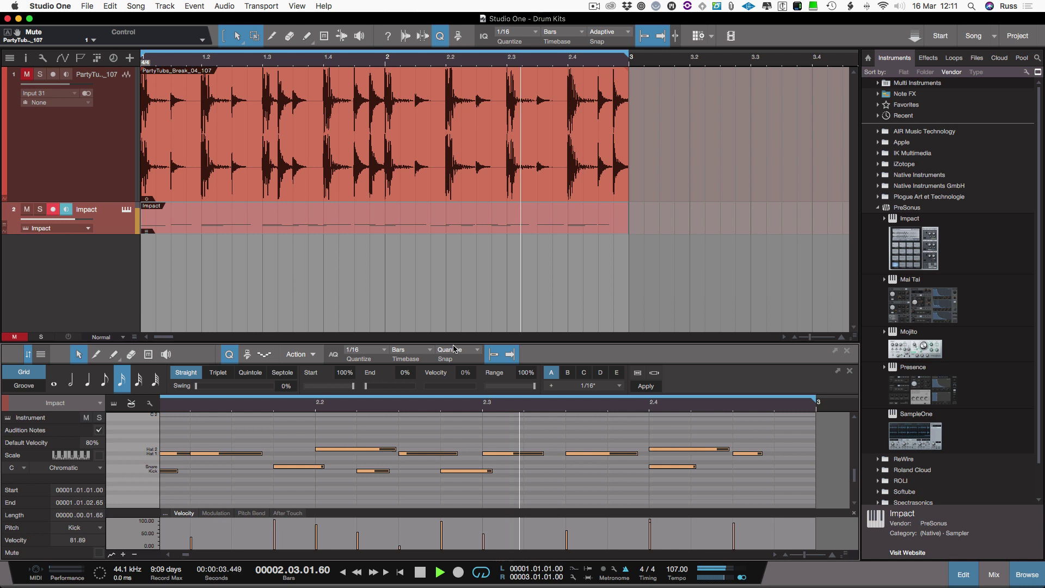
# - Take the Impact track out of record-ready
pyautogui.press('space')
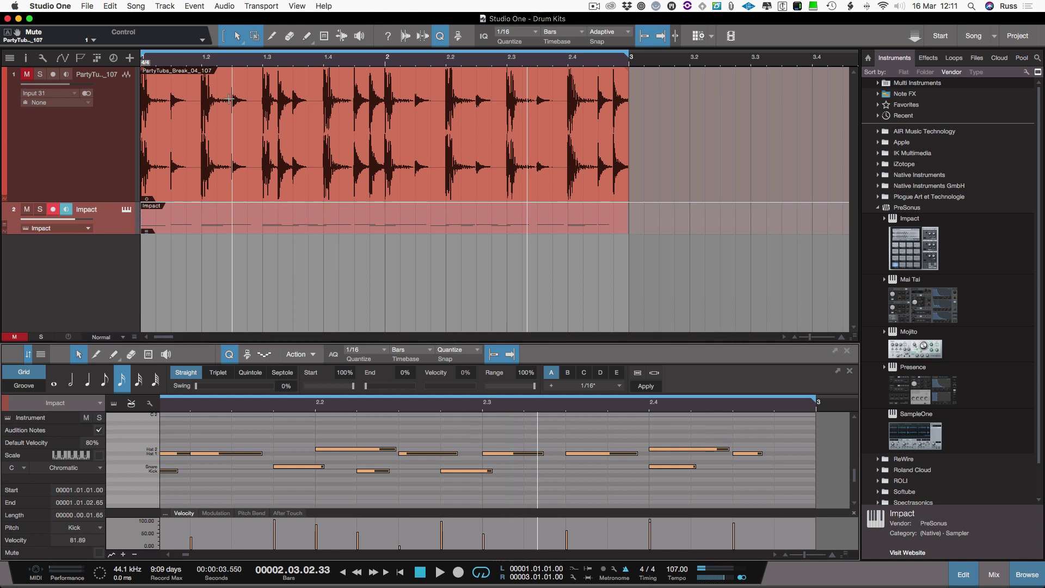
pyautogui.click(52, 210)
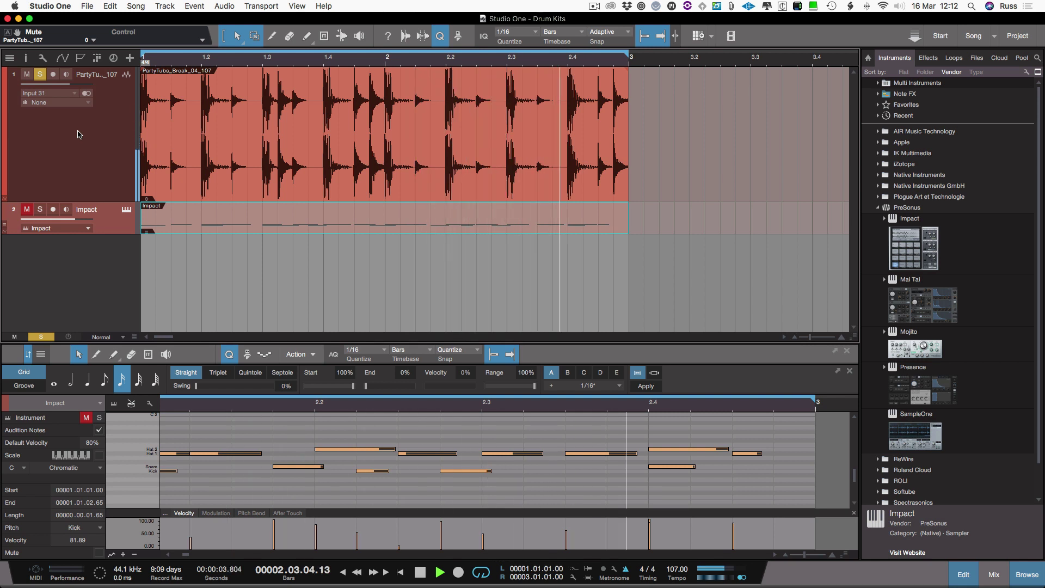
pyautogui.press('space')
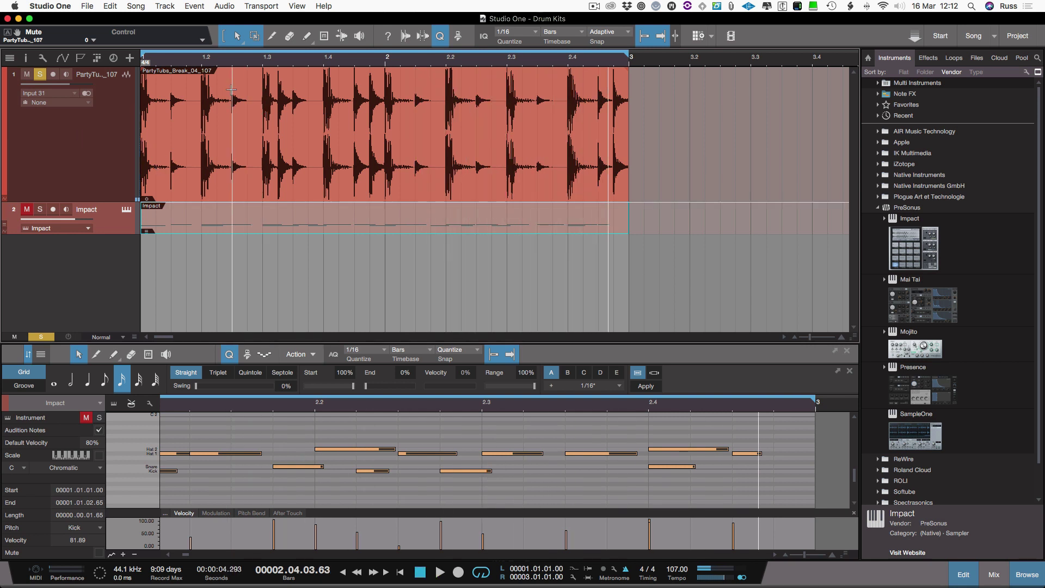
# - Clear the Hat 1 pad and load loop slice (14) onto pad D#1
pyautogui.moveTo(232, 90); pyautogui.dragTo(262, 98)
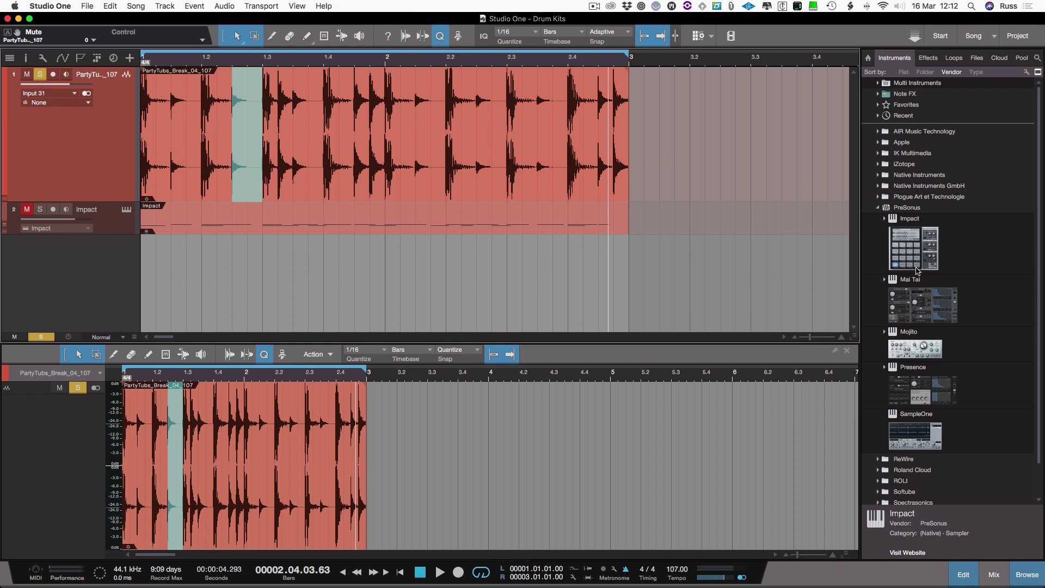
pyautogui.click(918, 266)
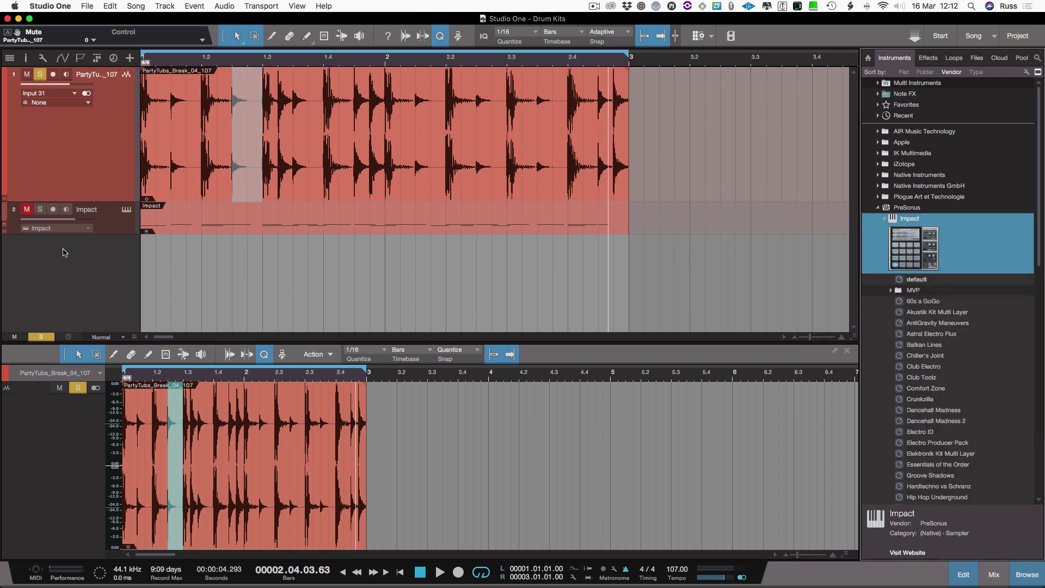
pyautogui.click(126, 211)
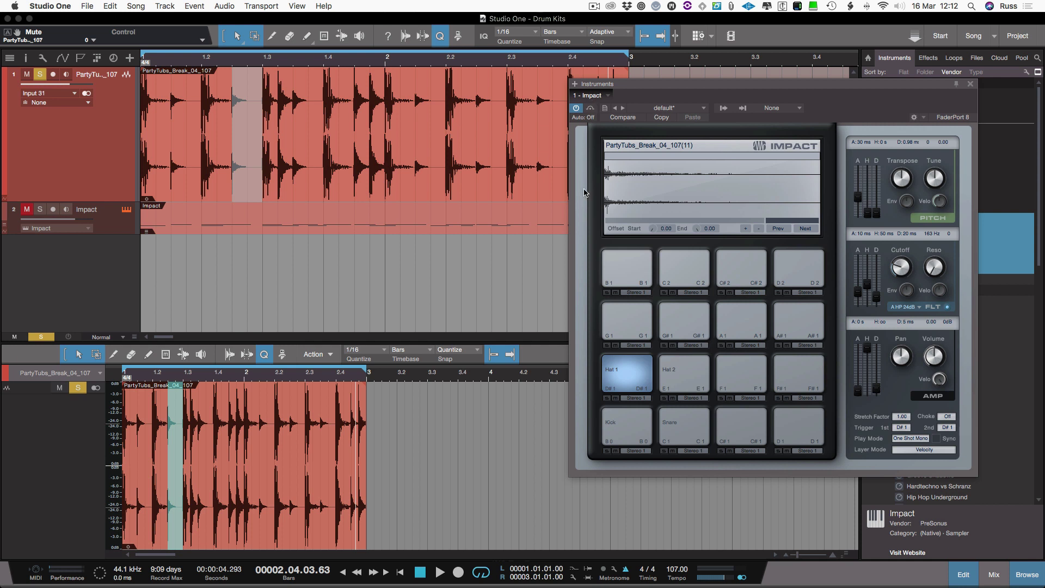
pyautogui.click(626, 381)
pyautogui.click(623, 380)
pyautogui.rightClick(610, 377)
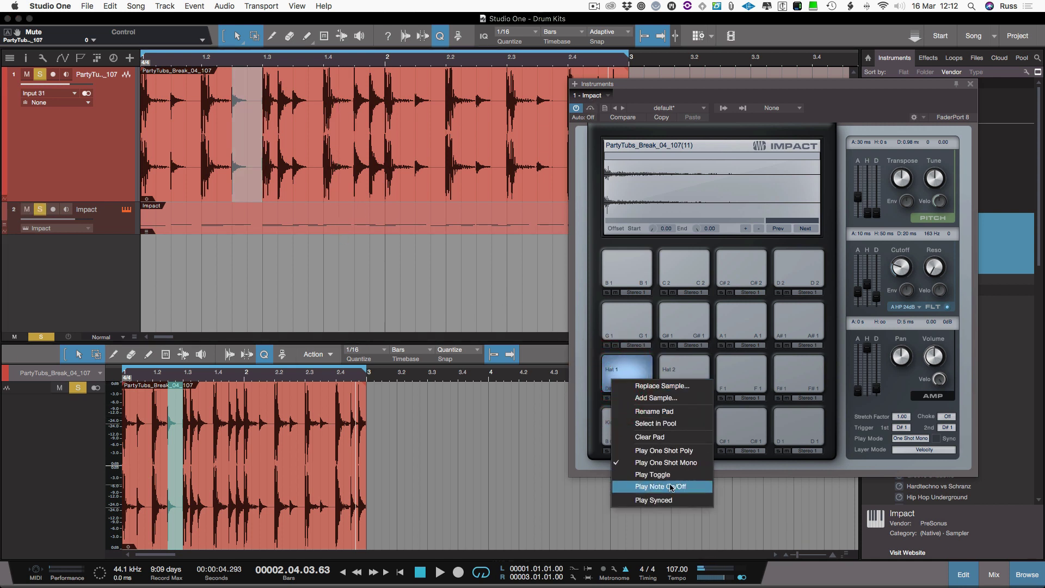
pyautogui.click(667, 440)
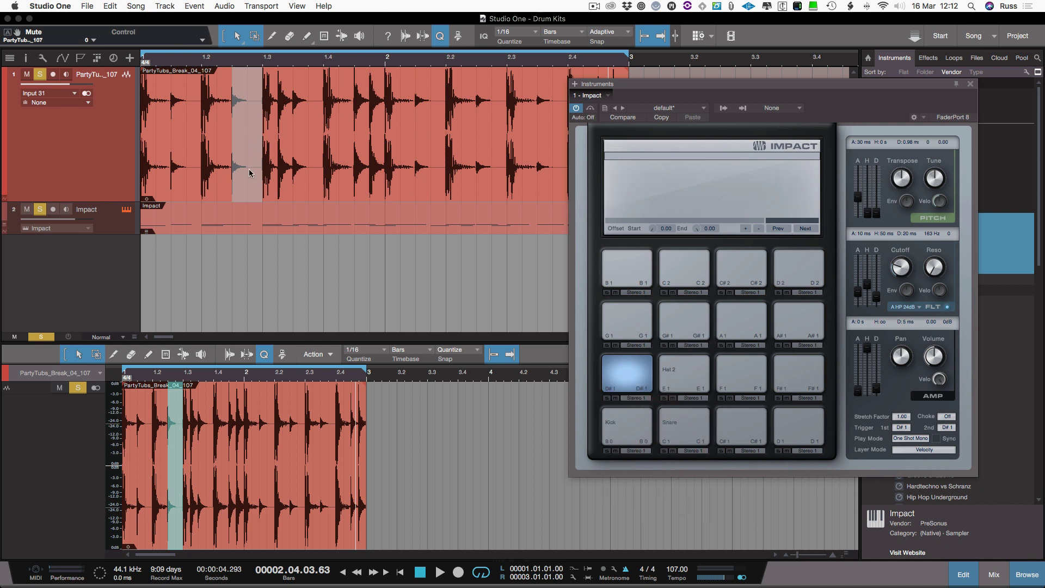
pyautogui.moveTo(250, 173); pyautogui.dragTo(636, 381)
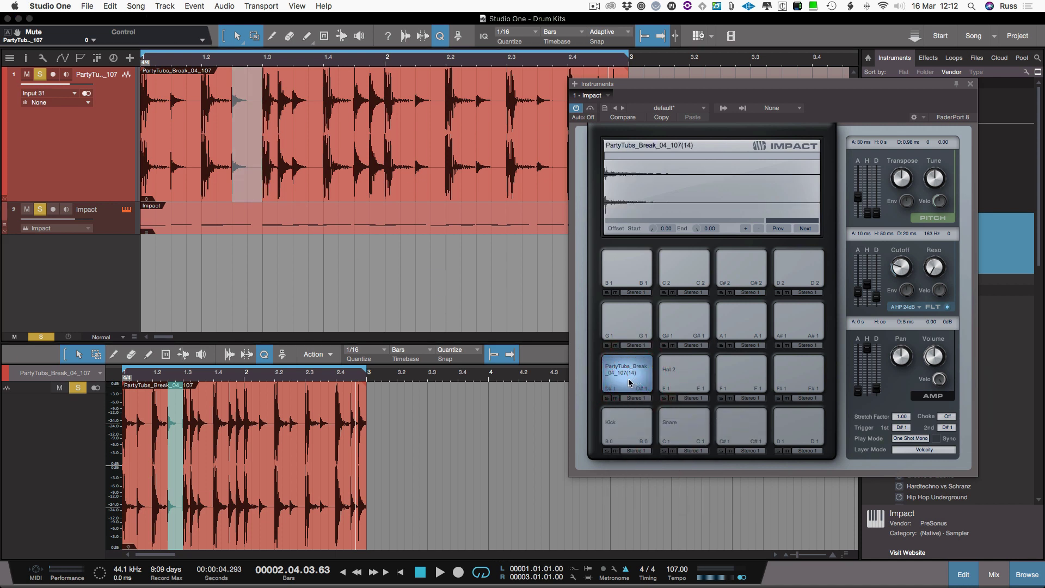
pyautogui.click(630, 381)
# - Clear the Hat 2 pad, load slice (15) onto E1, and audition the hats and Snare
pyautogui.rightClick(676, 374)
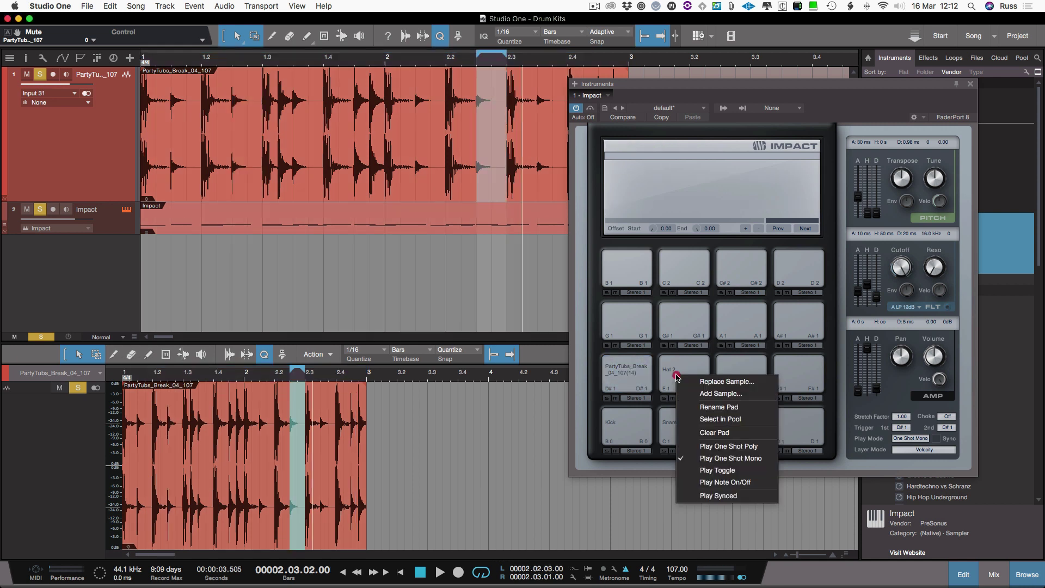
pyautogui.click(718, 433)
pyautogui.moveTo(483, 137); pyautogui.dragTo(677, 371)
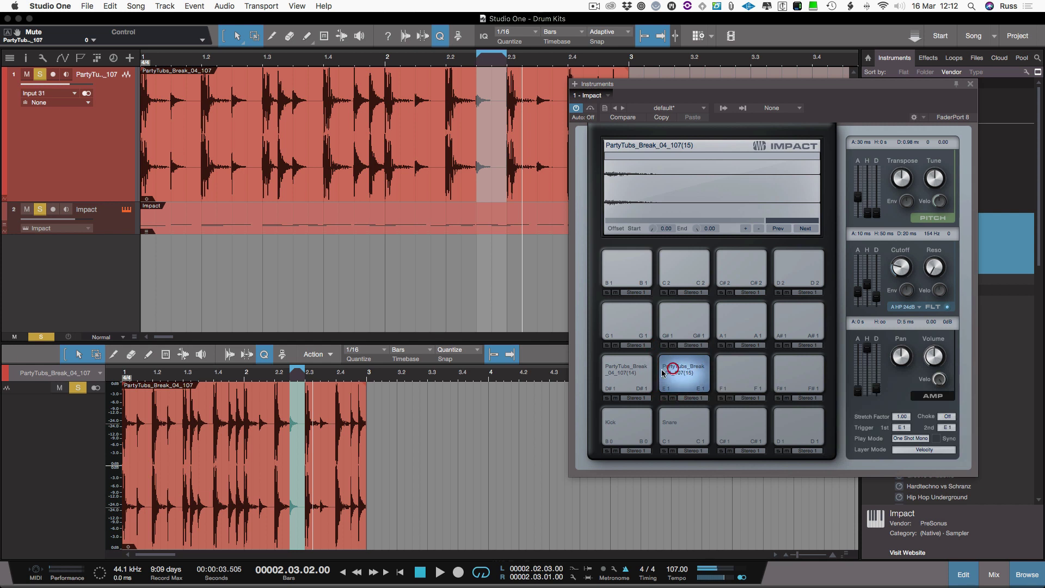
pyautogui.click(636, 378)
pyautogui.click(689, 381)
pyautogui.click(626, 375)
pyautogui.click(669, 376)
pyautogui.click(641, 380)
pyautogui.click(670, 374)
pyautogui.click(626, 369)
pyautogui.click(675, 366)
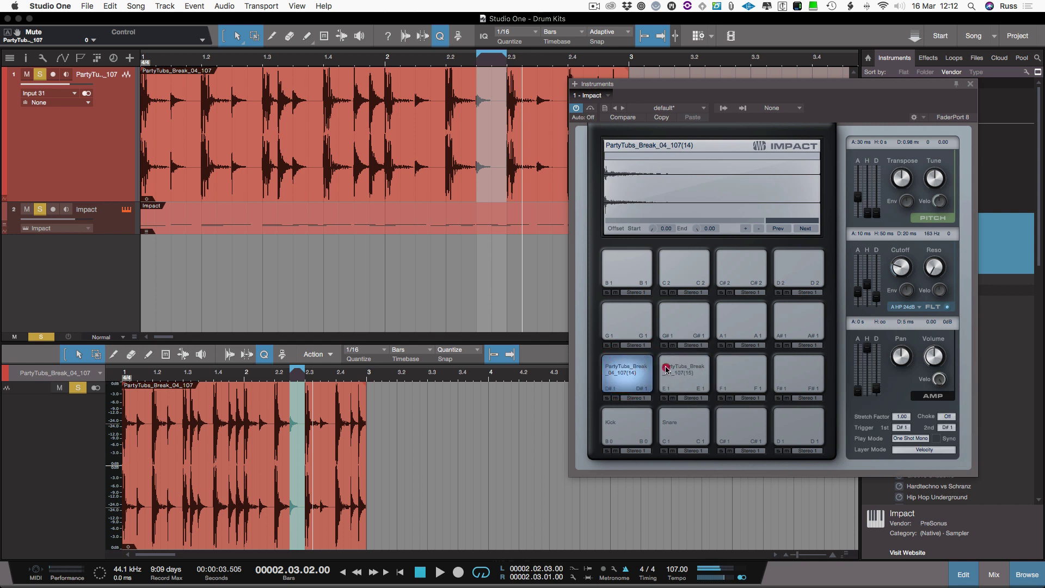
pyautogui.click(632, 372)
pyautogui.click(676, 373)
pyautogui.click(626, 373)
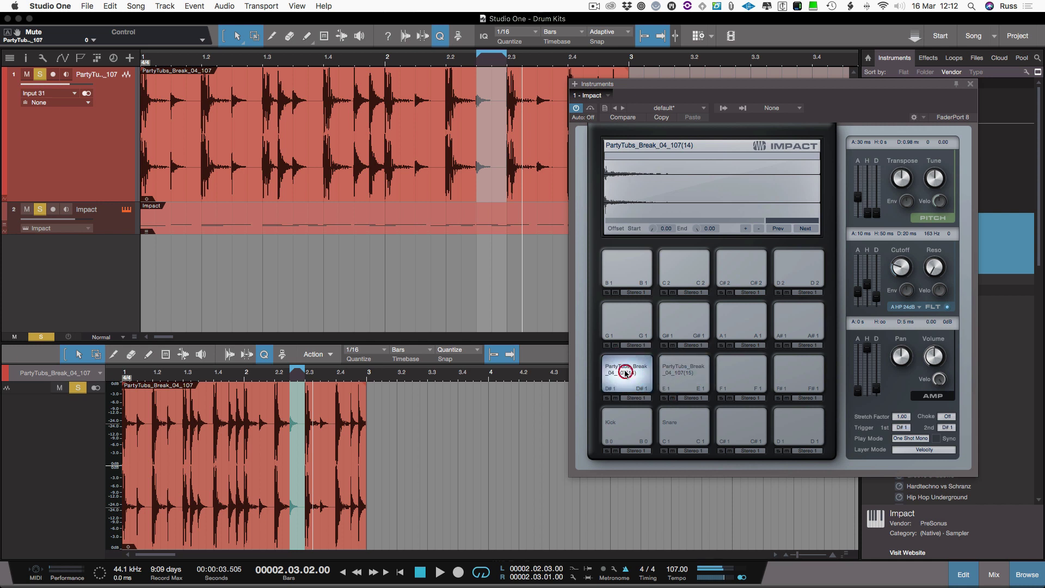
pyautogui.click(678, 429)
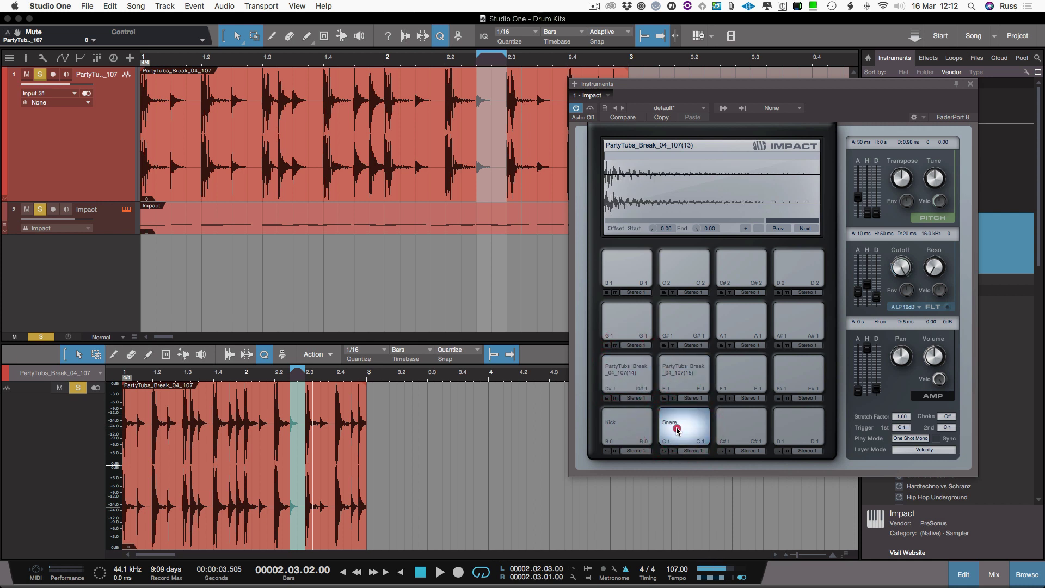
pyautogui.click(676, 430)
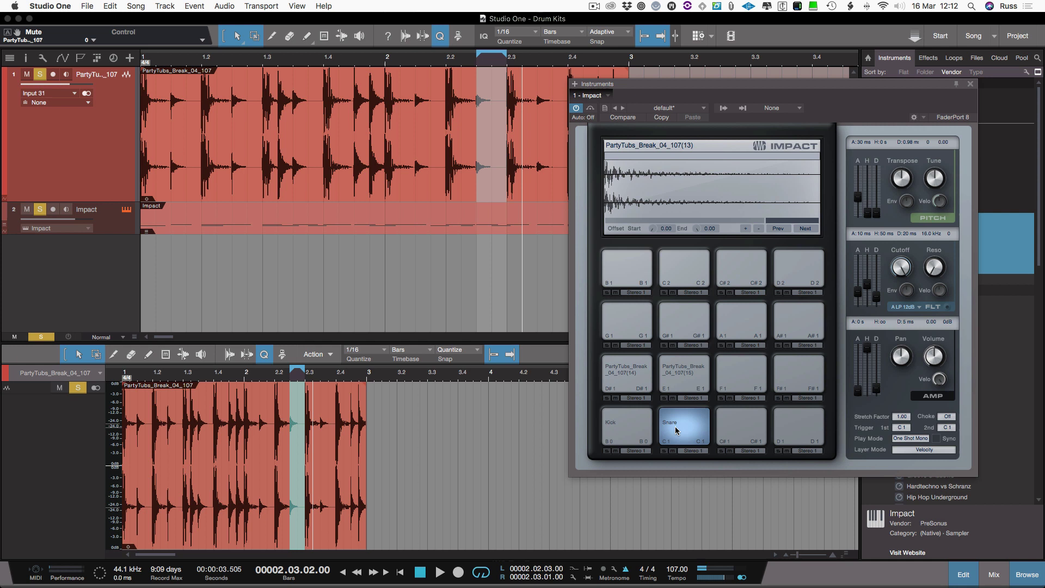
# - Route the Snare pad's output to Stereo 2 in the mixer
pyautogui.press('F3')
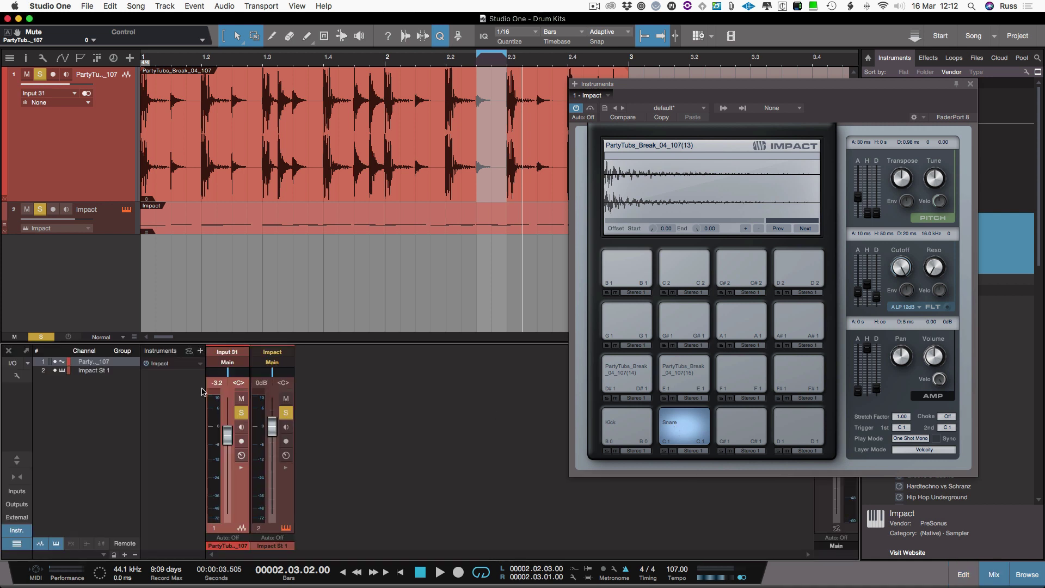
pyautogui.click(199, 364)
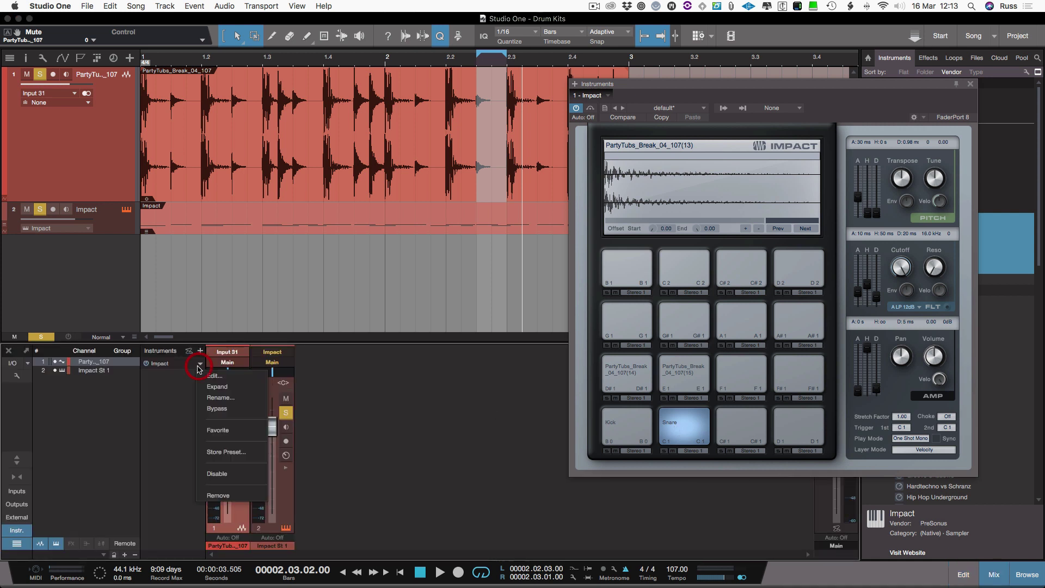
pyautogui.click(696, 450)
pyautogui.click(696, 450)
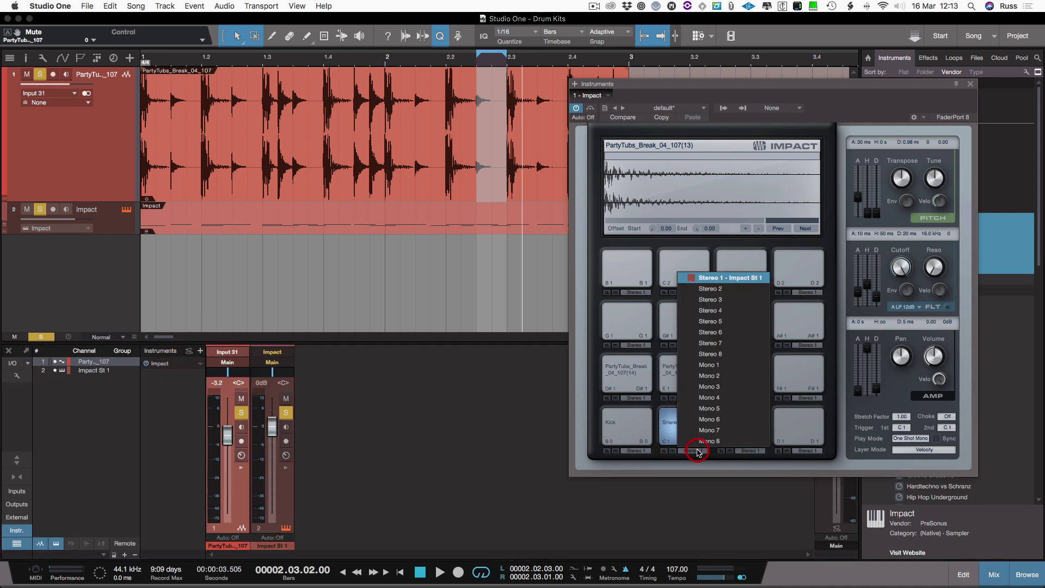
pyautogui.click(715, 289)
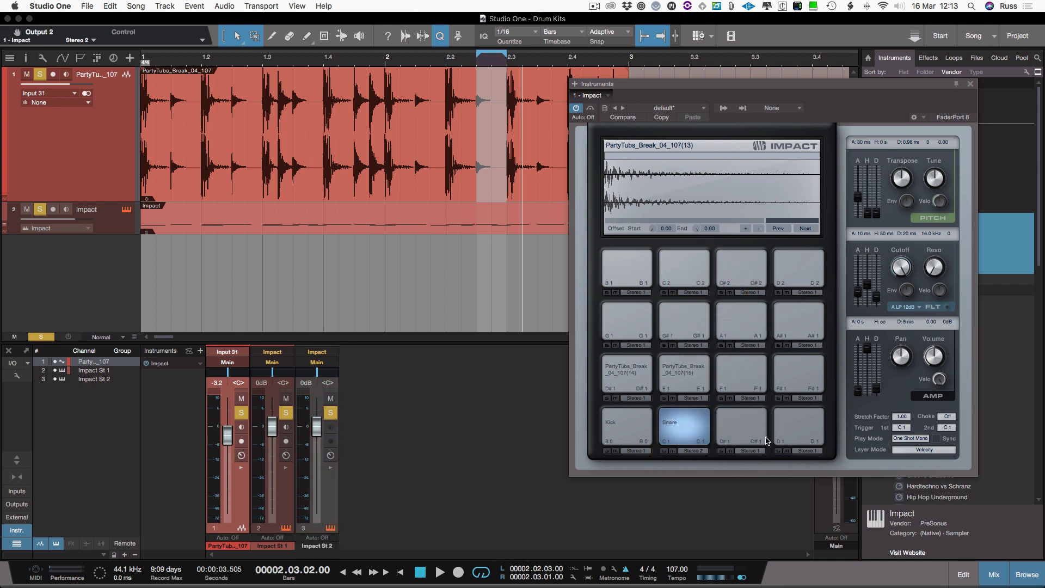
pyautogui.click(687, 429)
pyautogui.click(687, 429)
pyautogui.click(687, 429)
pyautogui.click(687, 429)
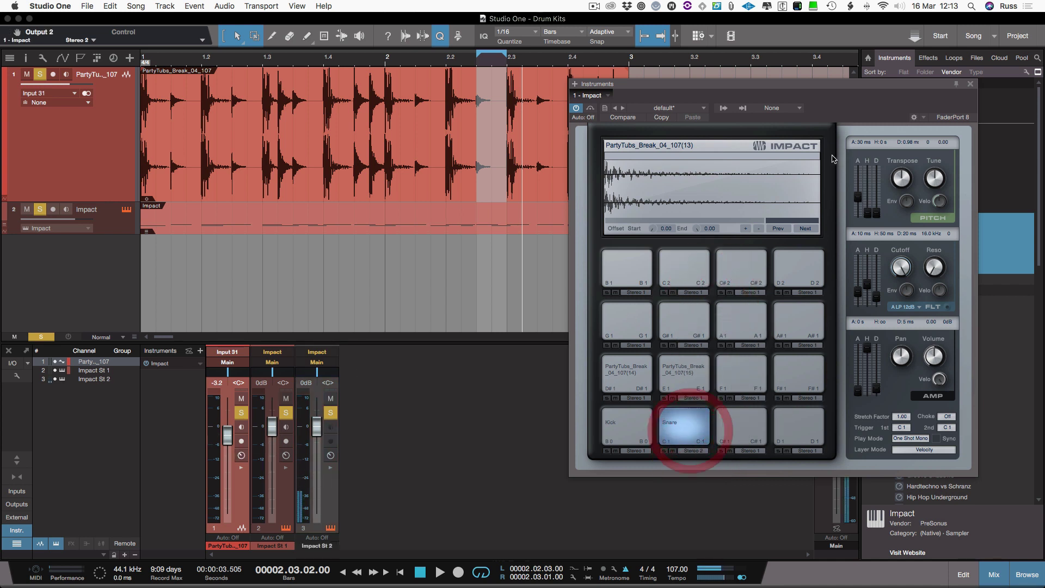
# - Add Mixverb to the Impact St 2 channel and audition the reverbed snare
pyautogui.moveTo(845, 84); pyautogui.dragTo(689, 56)
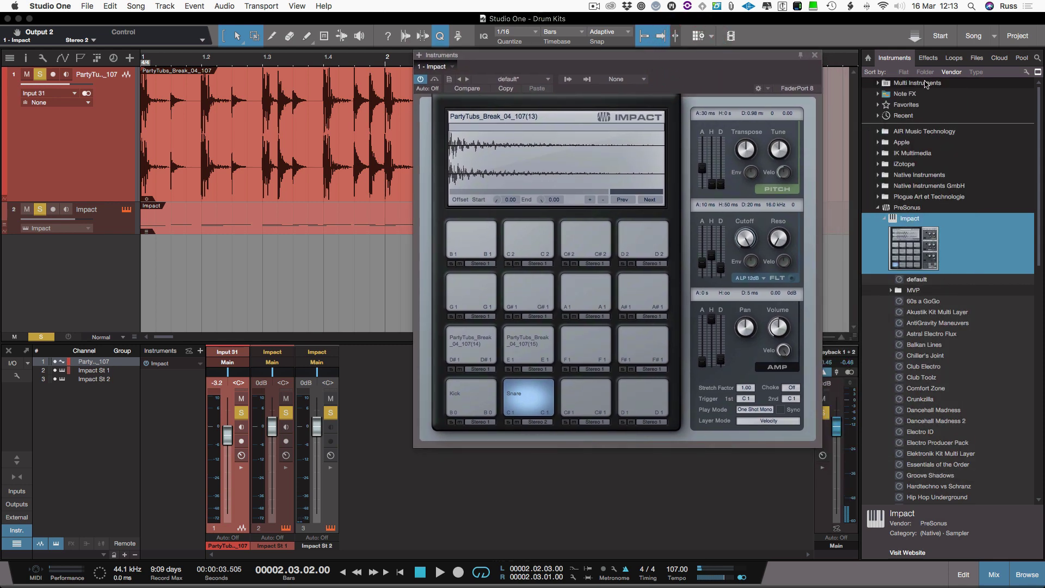
pyautogui.click(930, 60)
pyautogui.scroll(-5, 934, 414)
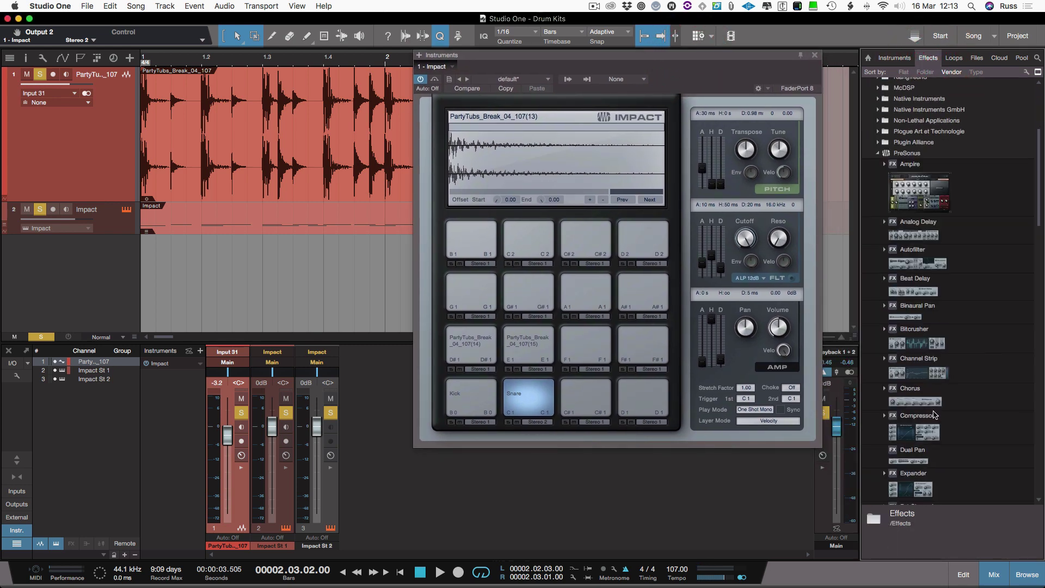
pyautogui.scroll(-4, 934, 414)
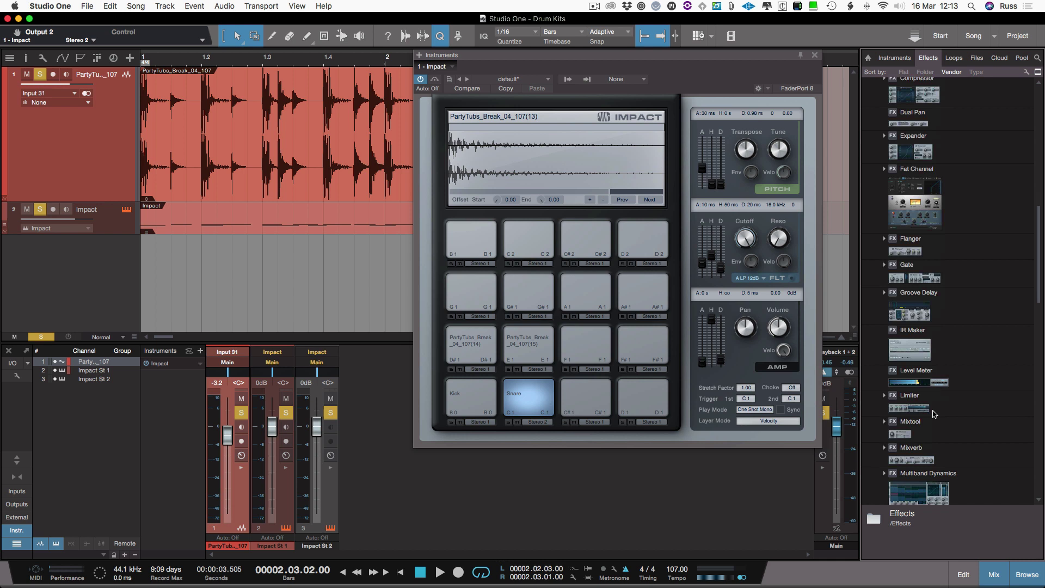
pyautogui.moveTo(911, 462); pyautogui.dragTo(327, 483)
pyautogui.click(545, 397)
pyautogui.click(542, 396)
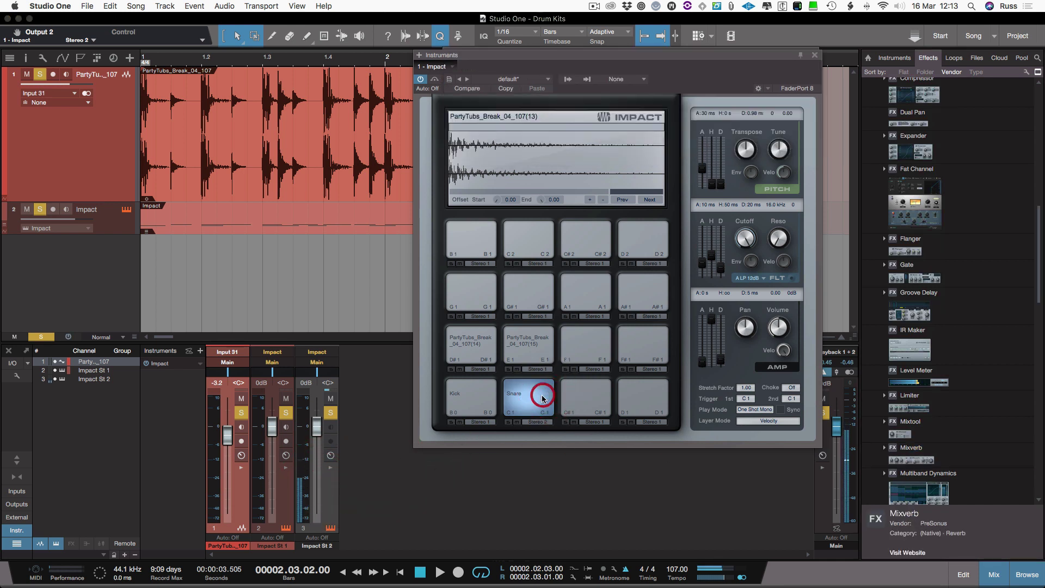
pyautogui.click(535, 402)
pyautogui.click(533, 398)
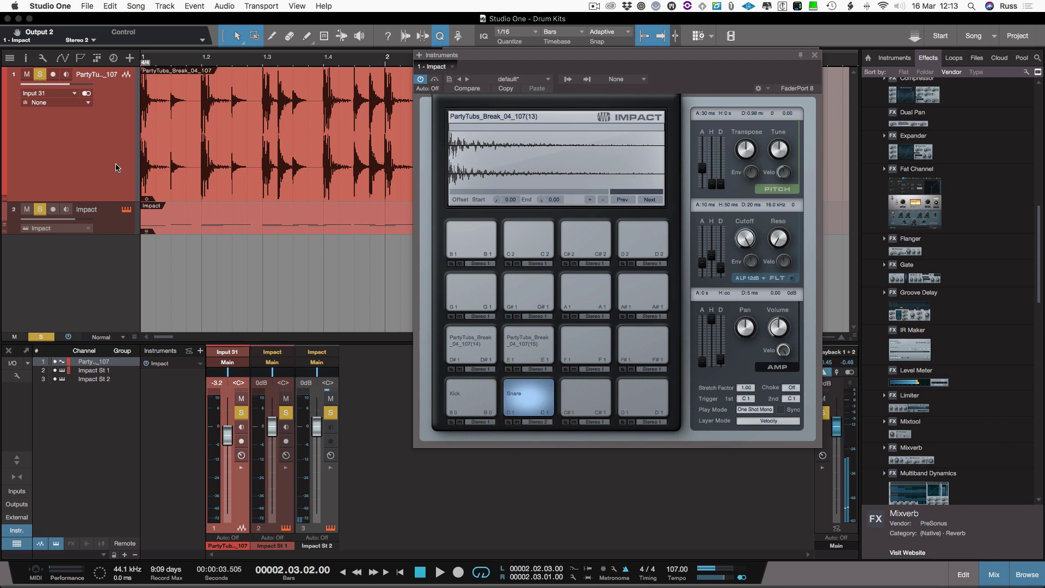
# - Unsolo and mute the original loop track, then play the Impact drum part
pyautogui.click(41, 75)
pyautogui.click(27, 75)
pyautogui.click(308, 217)
pyautogui.press('space')
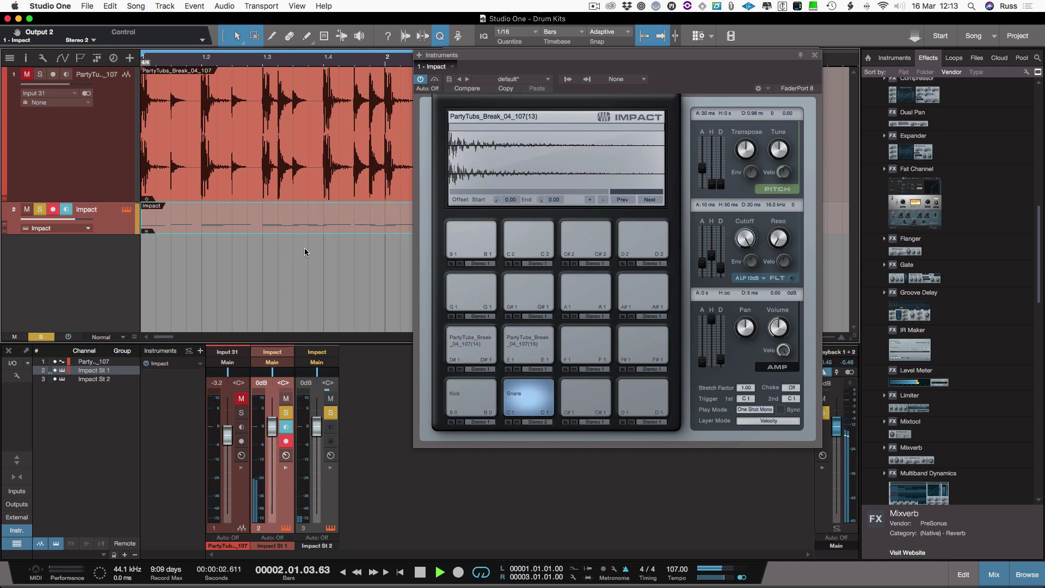
# - Stop playback, open the Impact drum part's notes, and rename pad D#1 to 'Hat 1'
pyautogui.press('space')
pyautogui.doubleClick(283, 231)
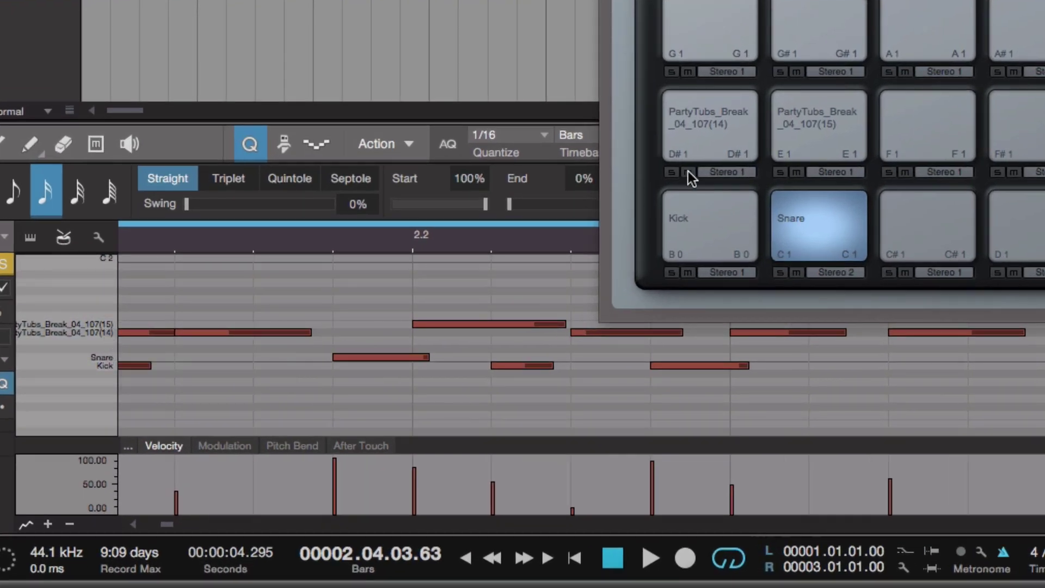
pyautogui.rightClick(719, 116)
pyautogui.click(804, 175)
pyautogui.click(816, 211)
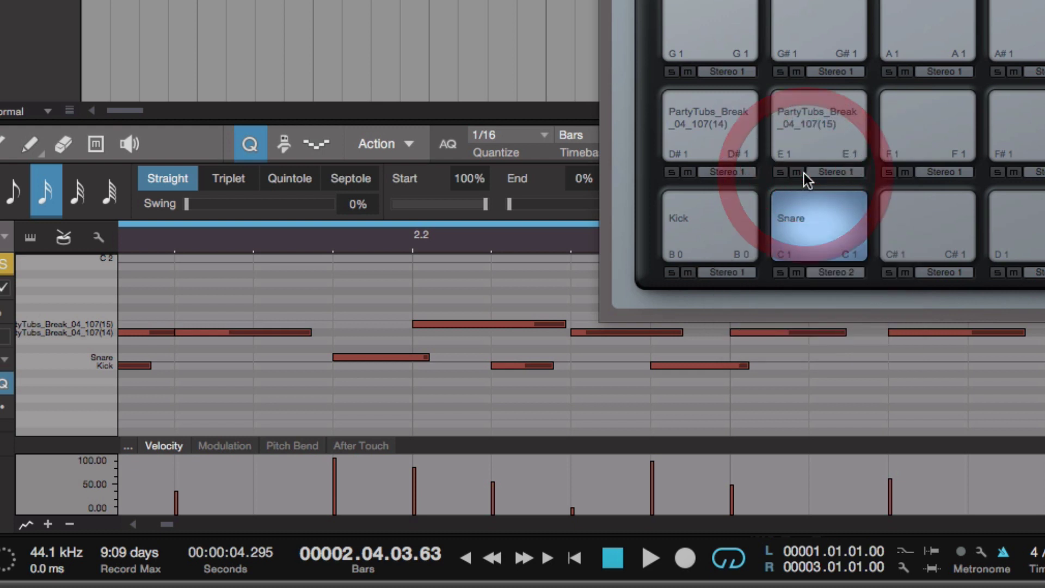
pyautogui.press('Return')
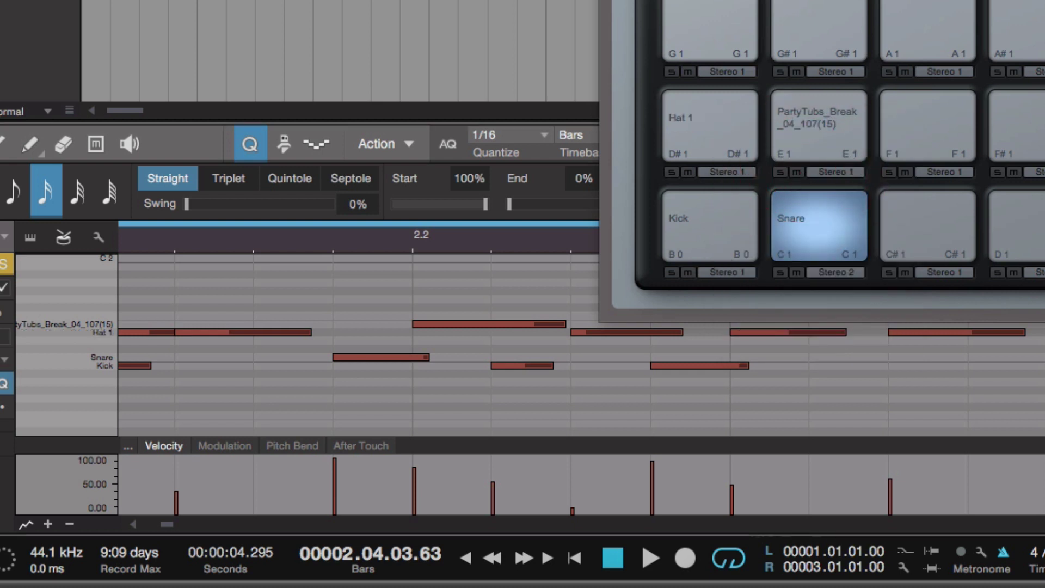
# - Rename pad E1 to 'Hat 2'
pyautogui.rightClick(845, 109)
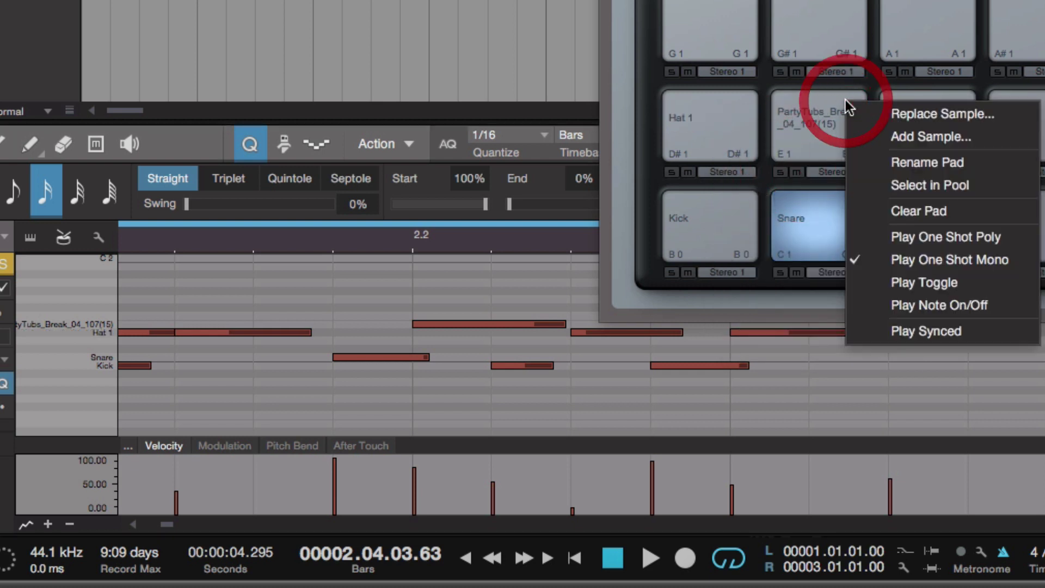
pyautogui.click(934, 169)
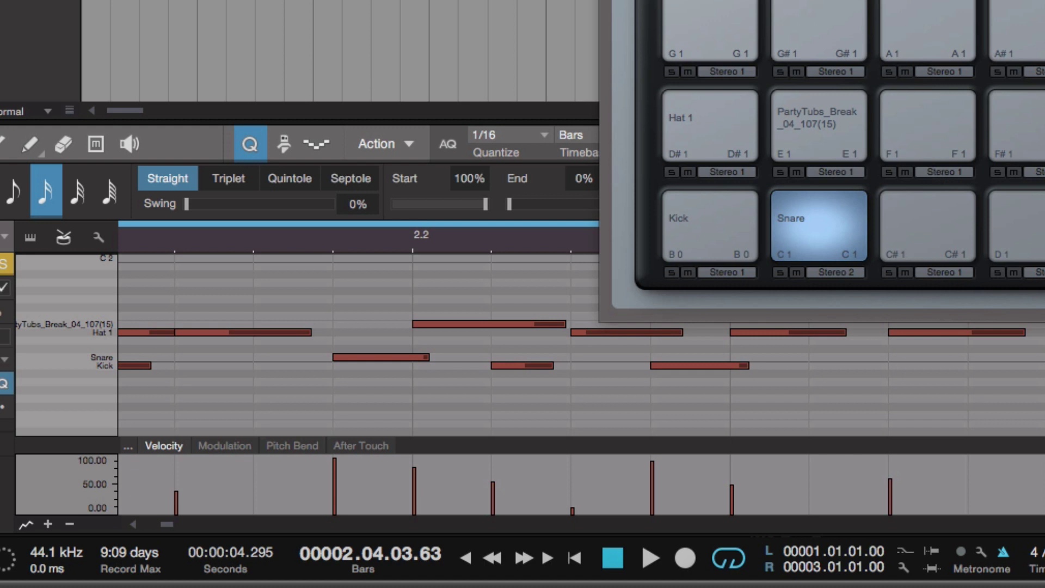
pyautogui.press('Return')
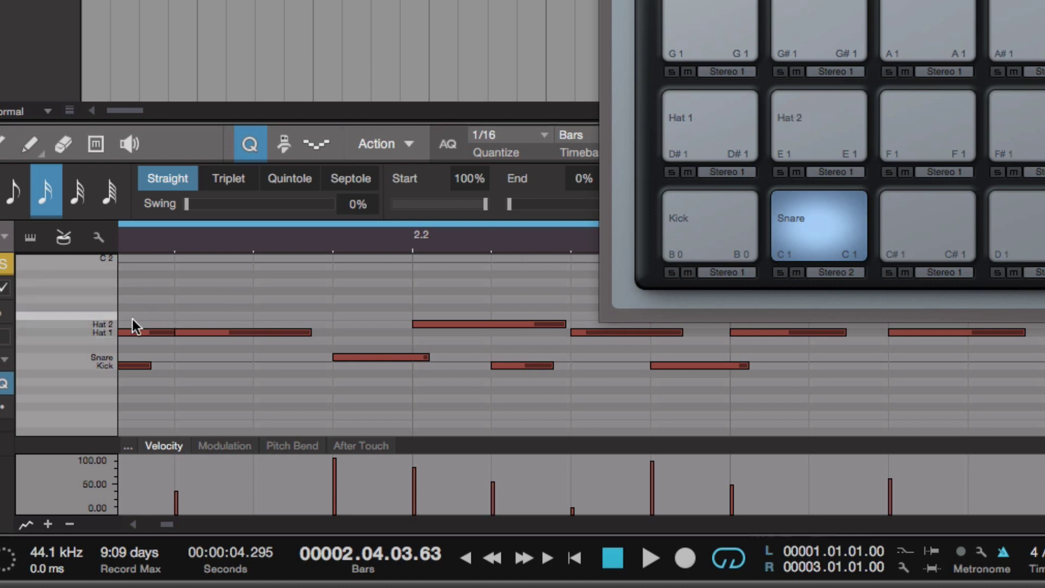